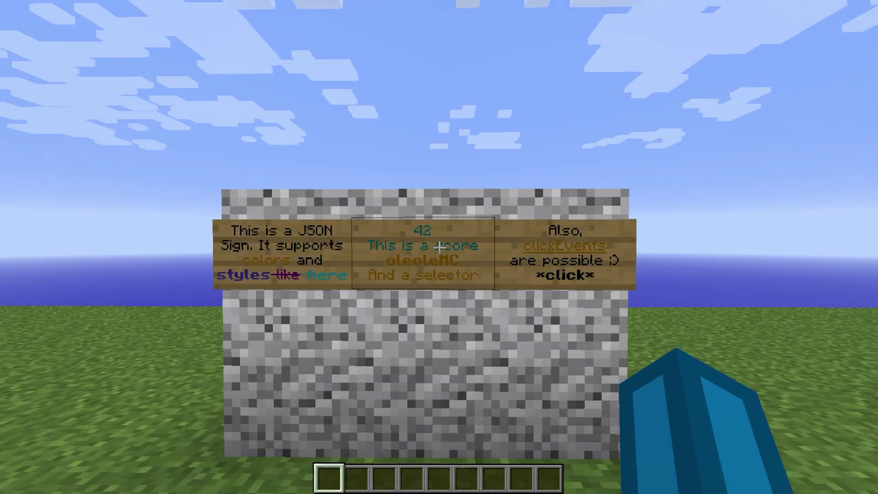
Walk up to the left JSON sign, then over to the score and clickEvents signs
{"action": "key", "text": "w"}
{"action": "key", "text": "a"}
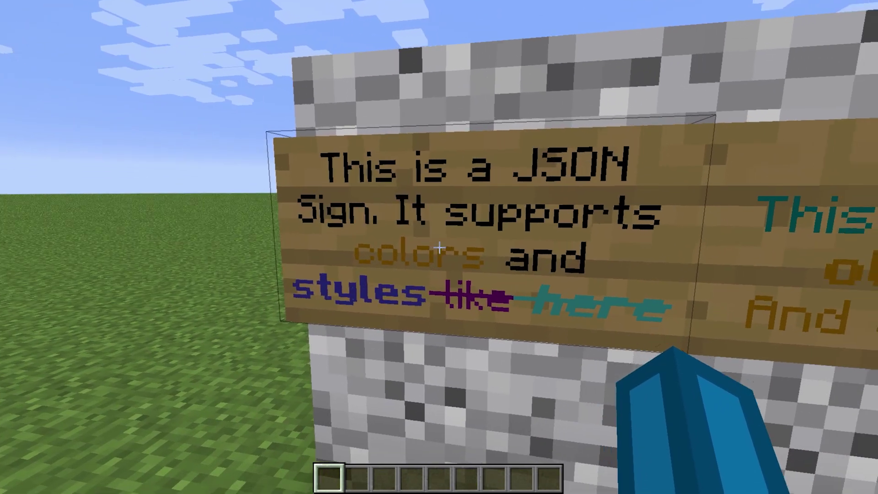
{"action": "key", "text": "s"}
{"action": "key", "text": "d"}
{"action": "key", "text": "w"}
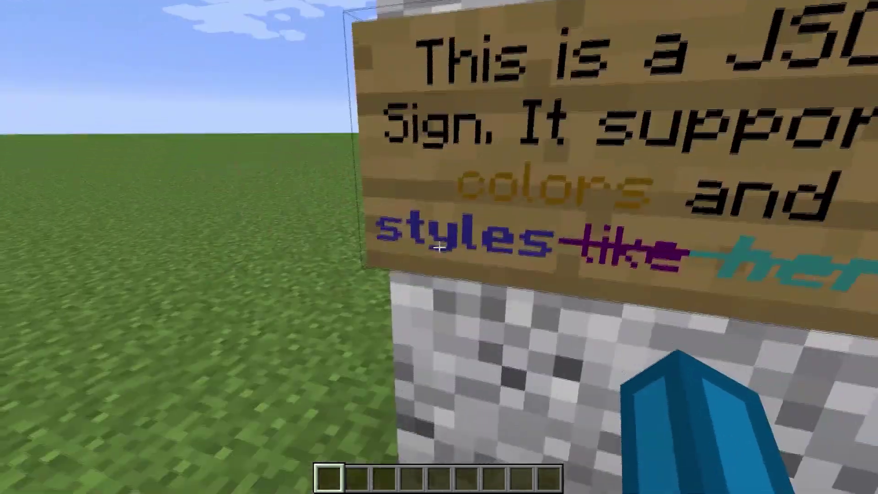
{"action": "key", "text": "d"}
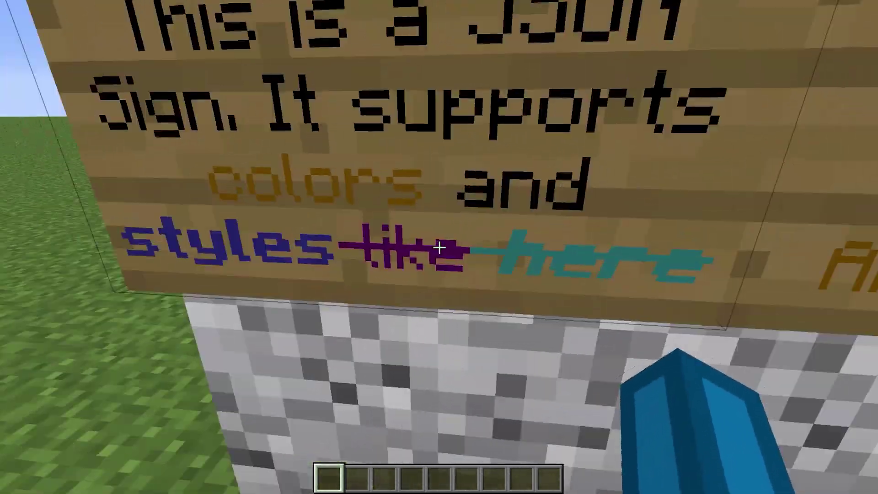
{"action": "key", "text": "d"}
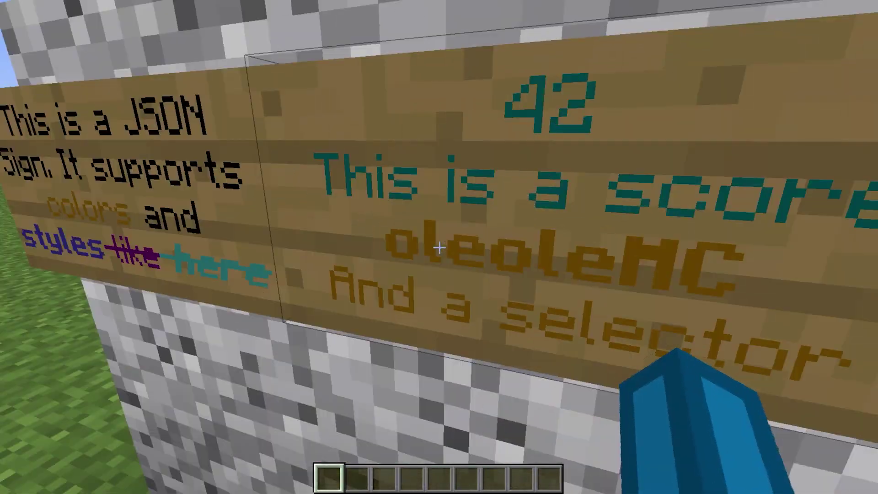
{"action": "key", "text": "s"}
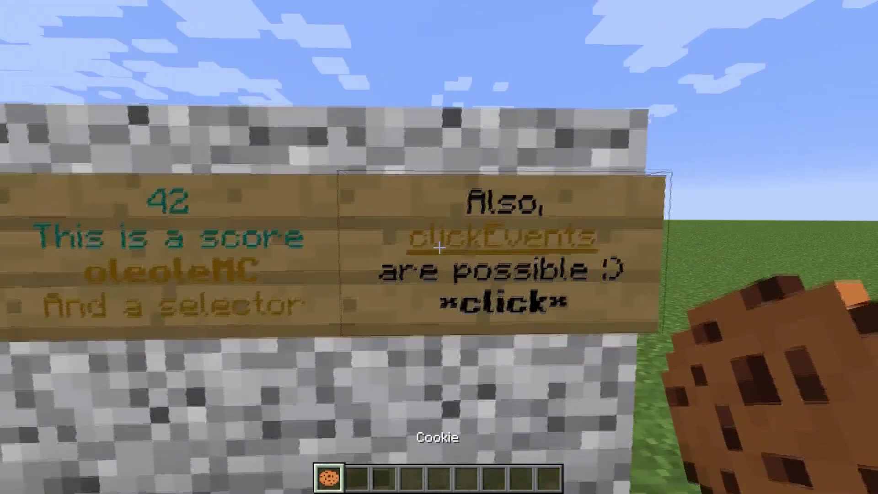
Face the score sign, walk up to it, then step back to see neighbouring signs
{"action": "key", "text": "e"}
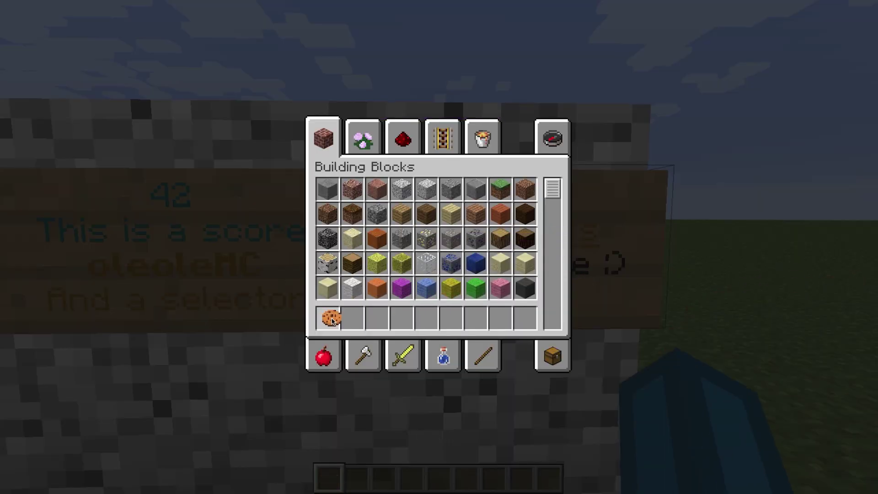
{"action": "key", "text": "e"}
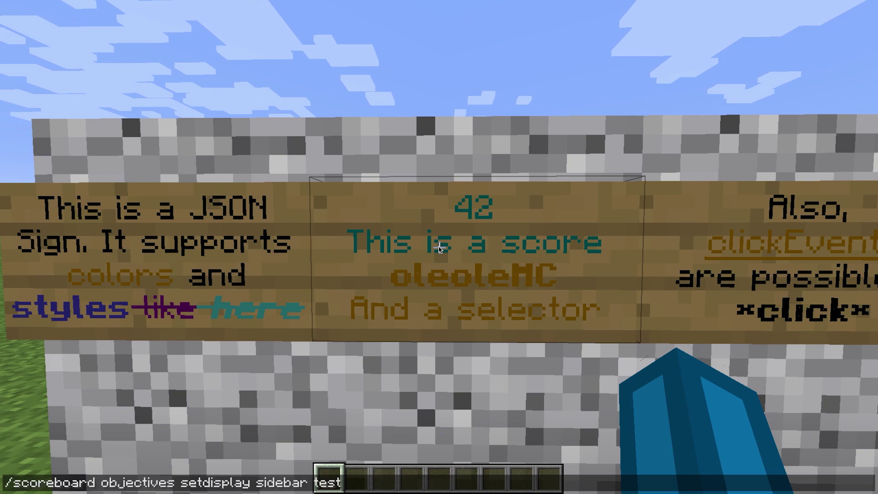
{"action": "key", "text": "w"}
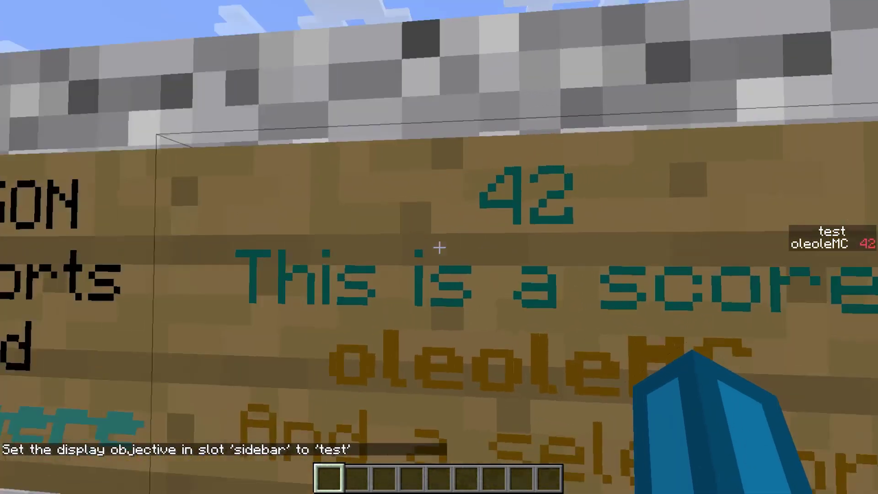
{"action": "key", "text": "s"}
{"action": "key", "text": "w"}
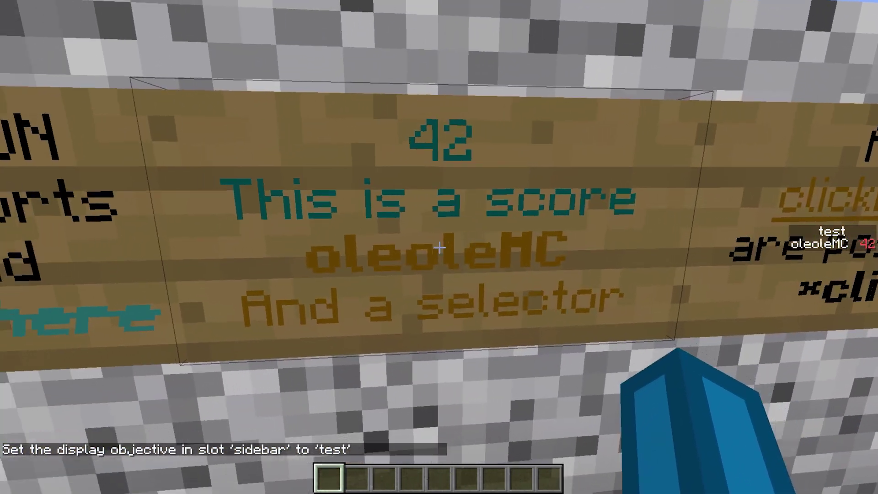
Show the 'test' objective on the sidebar, clear it again, then leave Minecraft
{"action": "type", "text": "tA"}
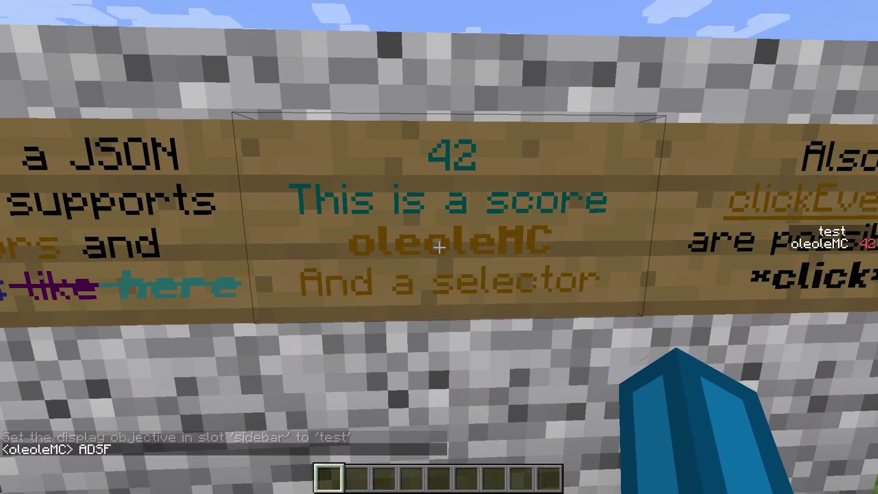
{"action": "type", "text": "s"}
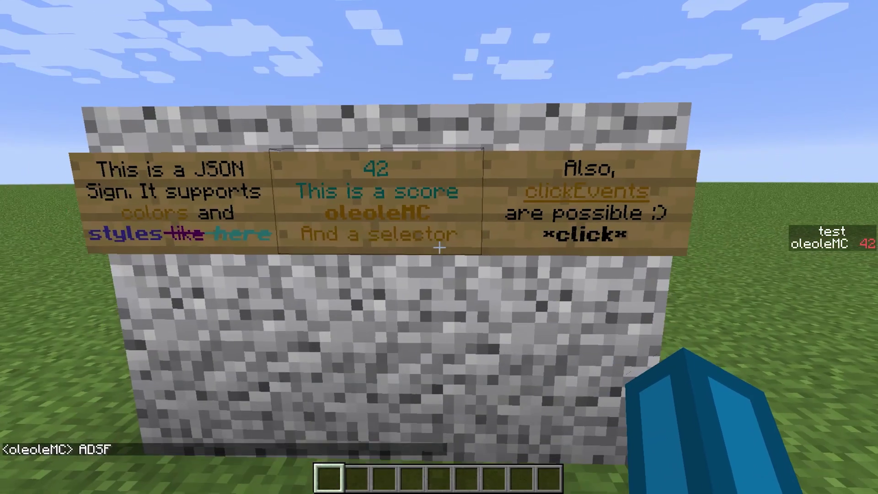
{"action": "type", "text": "tADSF"}
{"action": "key", "text": "Up"}
{"action": "key", "text": "BackSpace"}
{"action": "key", "text": "BackSpace"}
{"action": "key", "text": "BackSpace"}
{"action": "key", "text": "BackSpace"}
{"action": "key", "text": "BackSpace"}
{"action": "key", "text": "Return"}
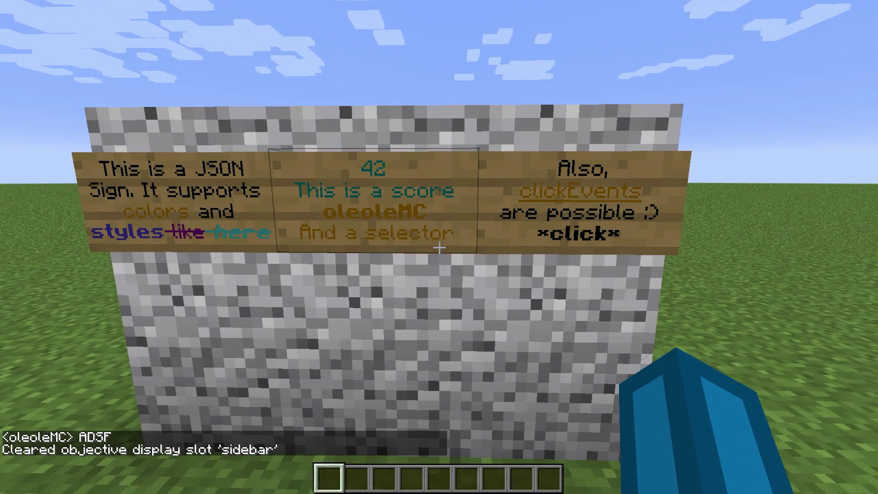
{"action": "key", "text": "s"}
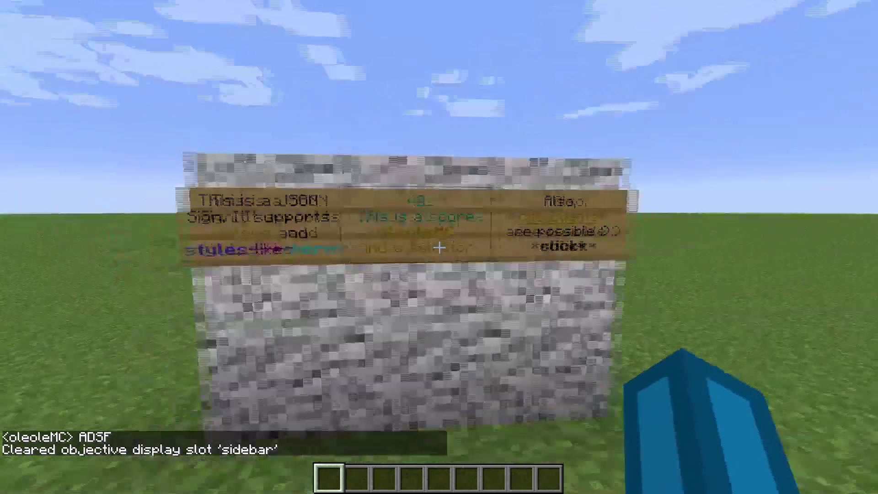
{"action": "key", "text": "w"}
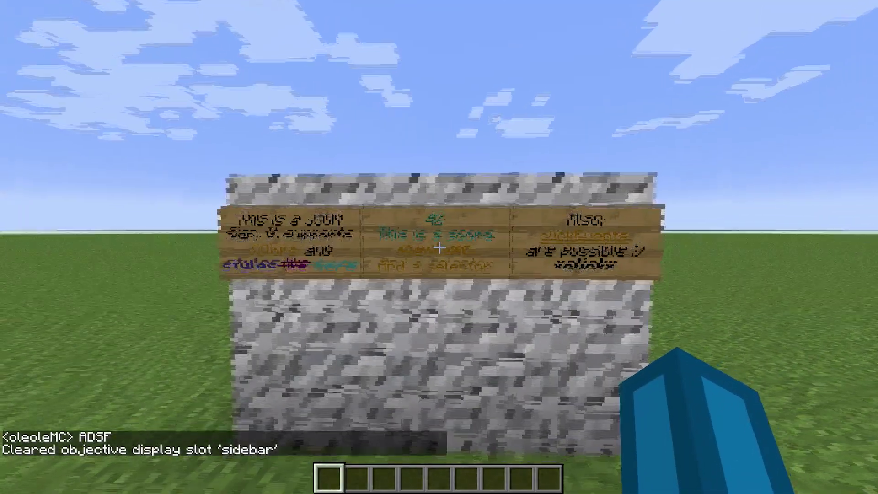
{"action": "key", "text": "e"}
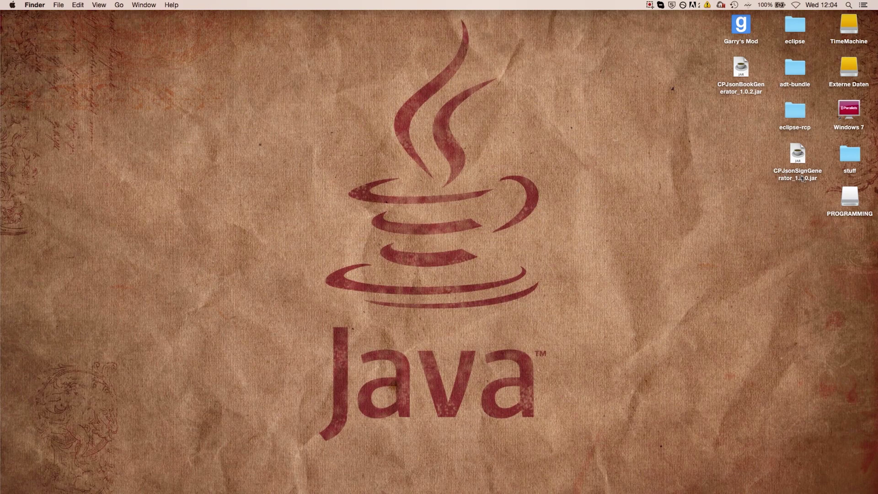
Launch CPJsonSignGenerator_1.0.0.jar from the desktop and bring its window to the front
{"action": "left_click_drag", "start_coordinate": [799, 177], "coordinate": [797, 174]}
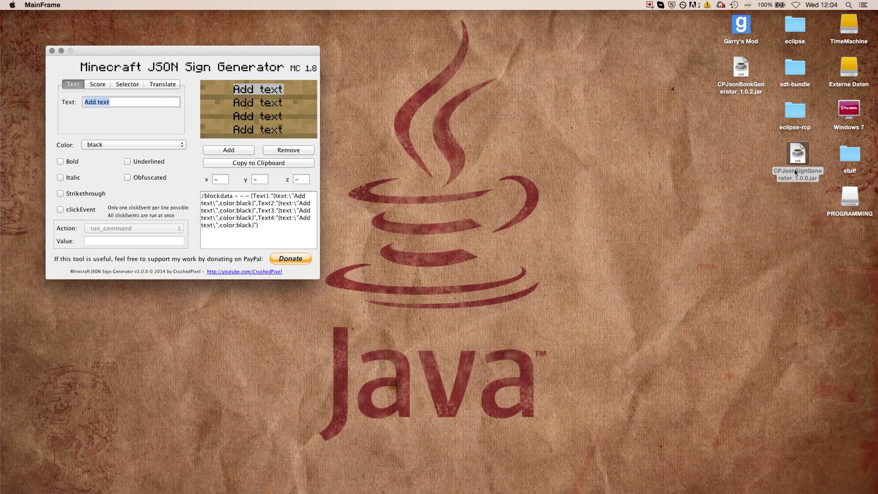
{"action": "left_click", "coordinate": [784, 191]}
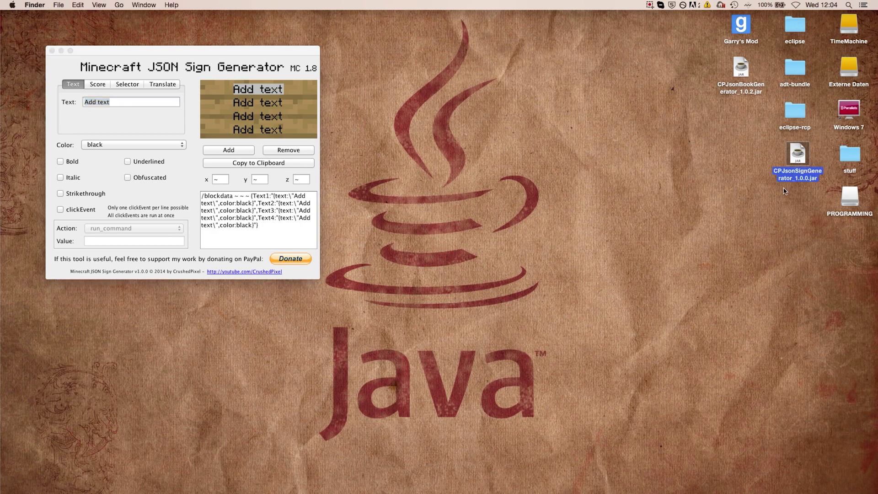
{"action": "left_click", "coordinate": [784, 191]}
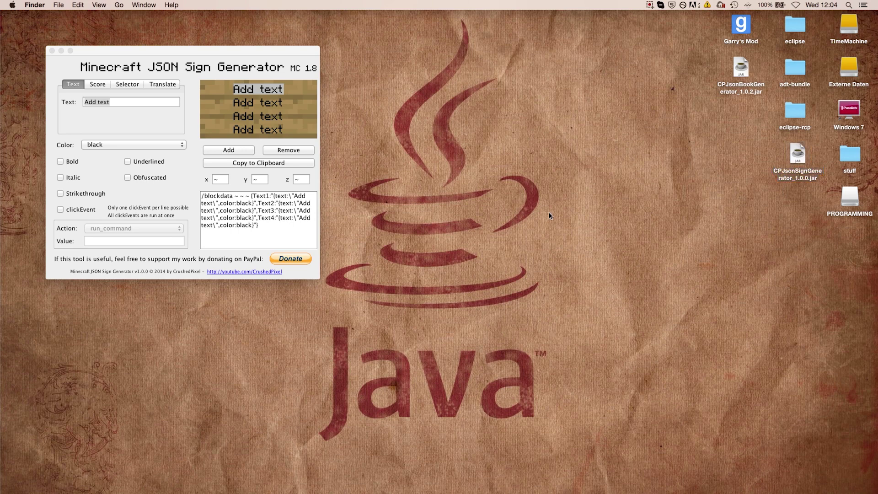
{"action": "left_click", "coordinate": [242, 71]}
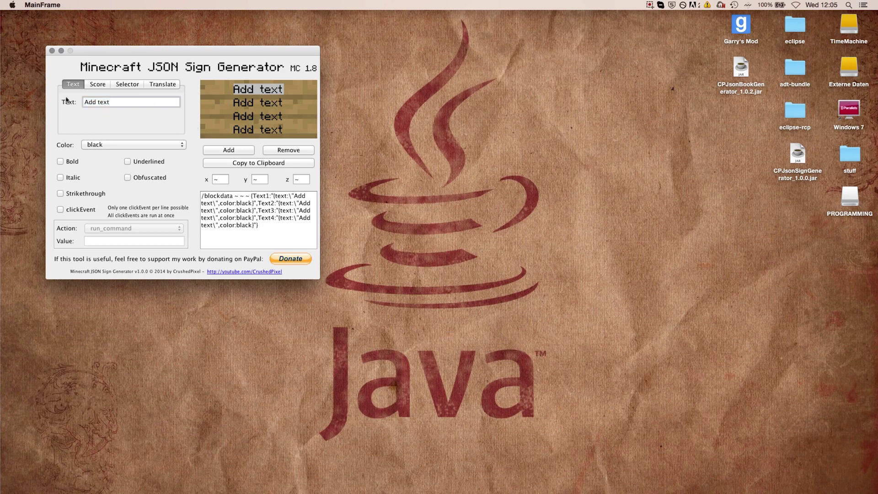
Write 'Hello :)' on the sign's first line in red
{"action": "type", "text": "aasdf"}
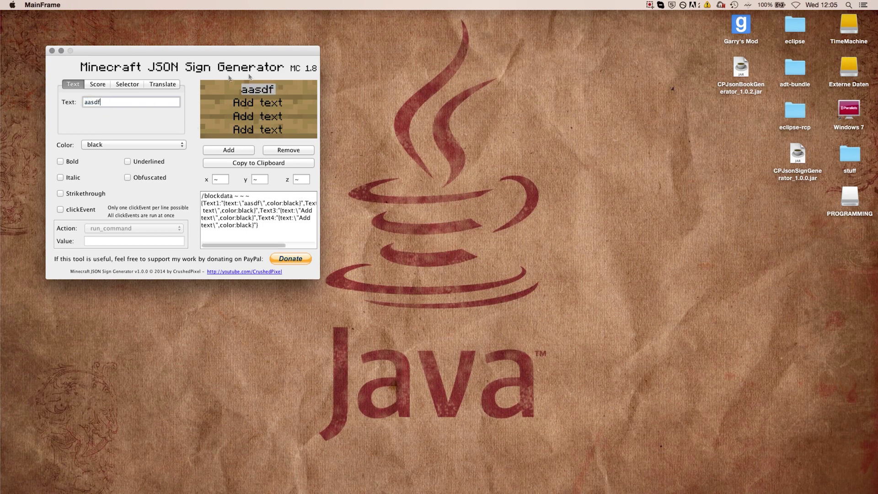
{"action": "key", "text": "BackSpace"}
{"action": "key", "text": "BackSpace"}
{"action": "key", "text": "BackSpace"}
{"action": "key", "text": "BackSpace"}
{"action": "key", "text": "BackSpace"}
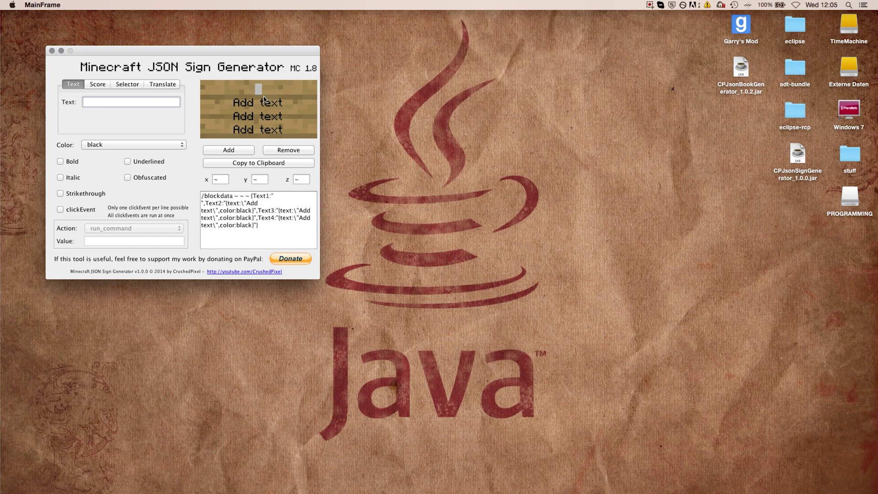
{"action": "key", "text": "Down"}
{"action": "key", "text": "Down"}
{"action": "key", "text": "Down"}
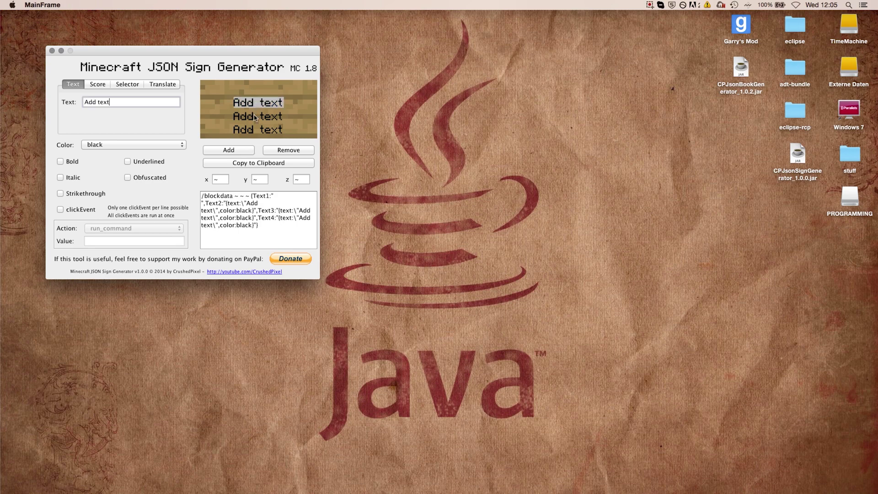
{"action": "left_click", "coordinate": [258, 90]}
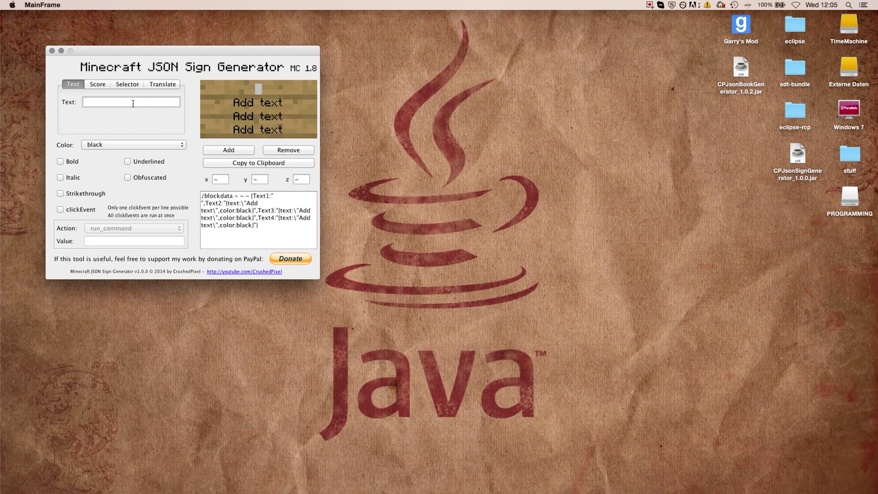
{"action": "type", "text": "Hello :)"}
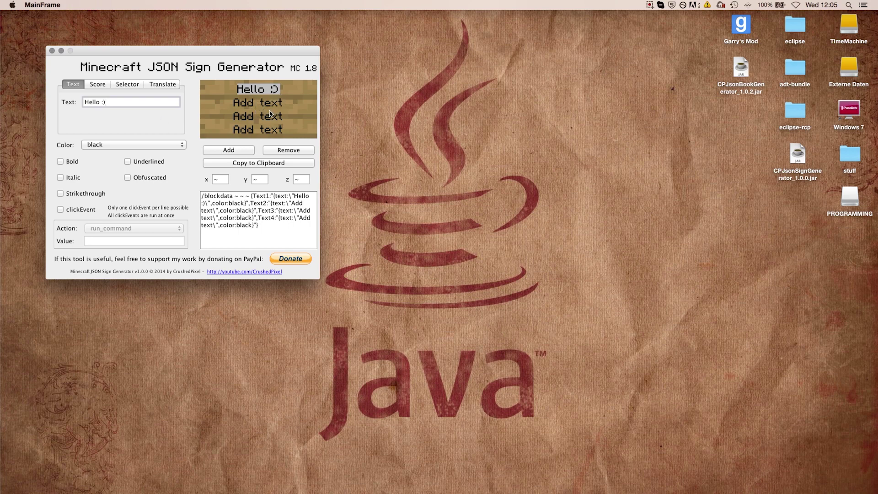
{"action": "left_click", "coordinate": [141, 147]}
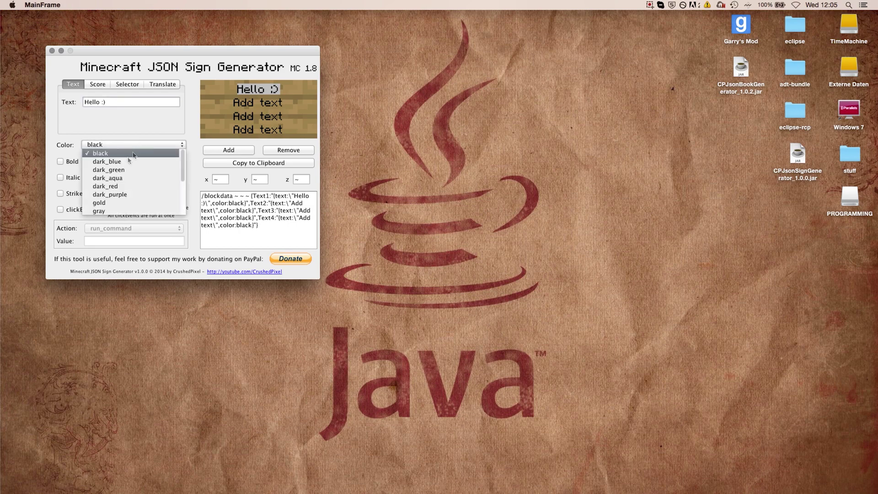
{"action": "scroll", "coordinate": [110, 185], "scroll_direction": "down", "scroll_amount": 3}
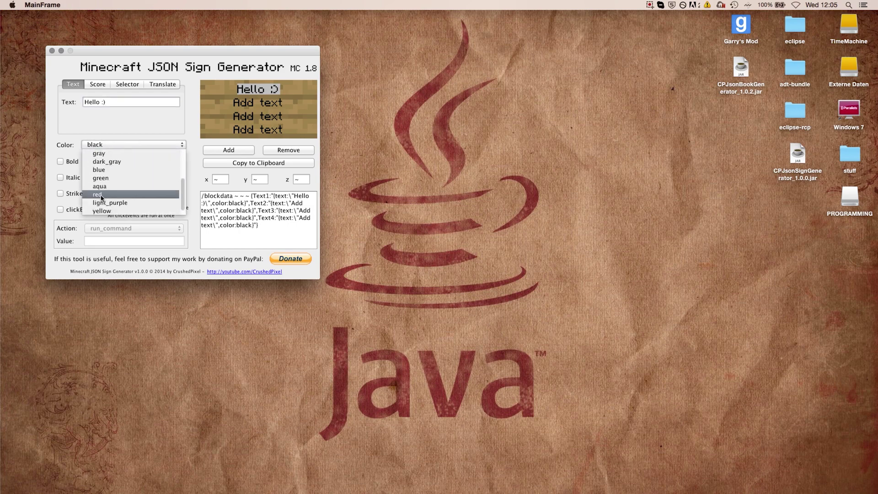
{"action": "left_click", "coordinate": [108, 195]}
Make the 'Hello :)' line bold, then select line 2's placeholder text
{"action": "left_click", "coordinate": [258, 104]}
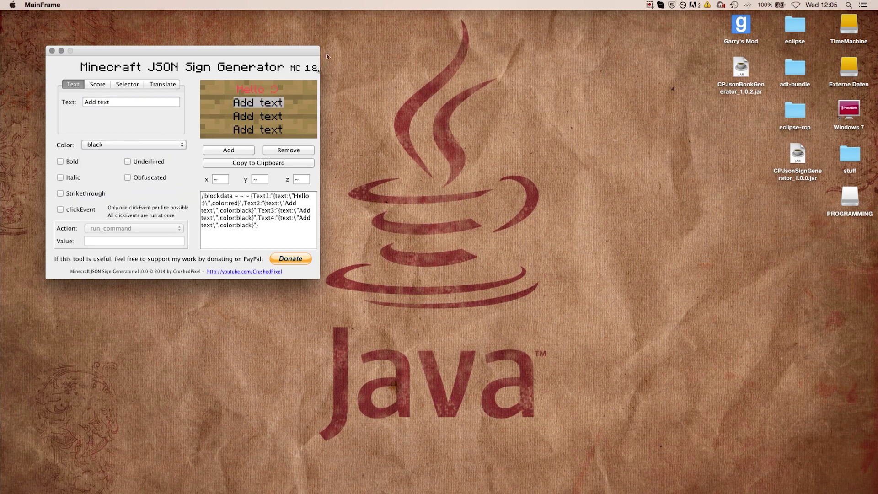
{"action": "left_click", "coordinate": [259, 87]}
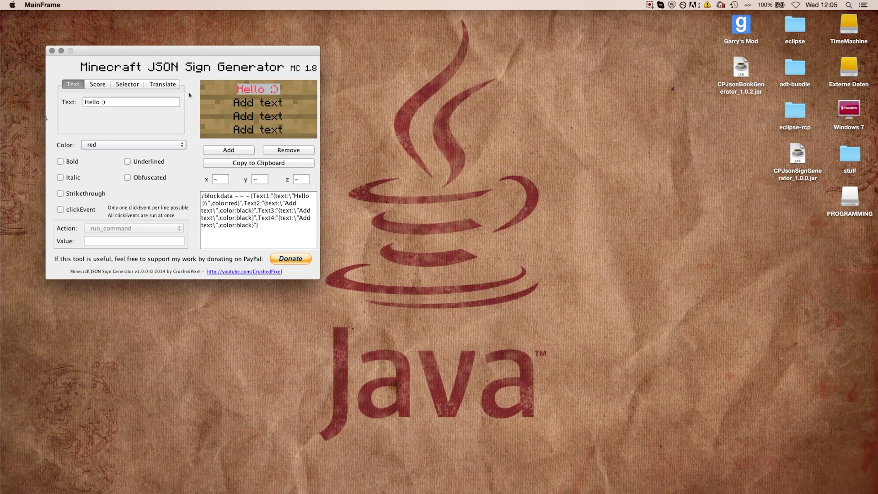
{"action": "left_click", "coordinate": [71, 163]}
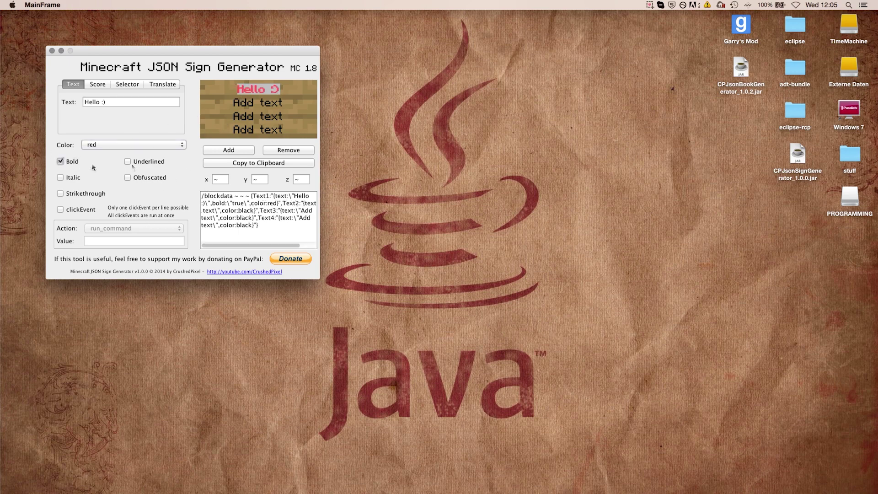
{"action": "left_click", "coordinate": [266, 105]}
{"action": "left_click", "coordinate": [259, 90]}
{"action": "left_click", "coordinate": [268, 106]}
{"action": "left_click_drag", "start_coordinate": [152, 102], "coordinate": [58, 95]}
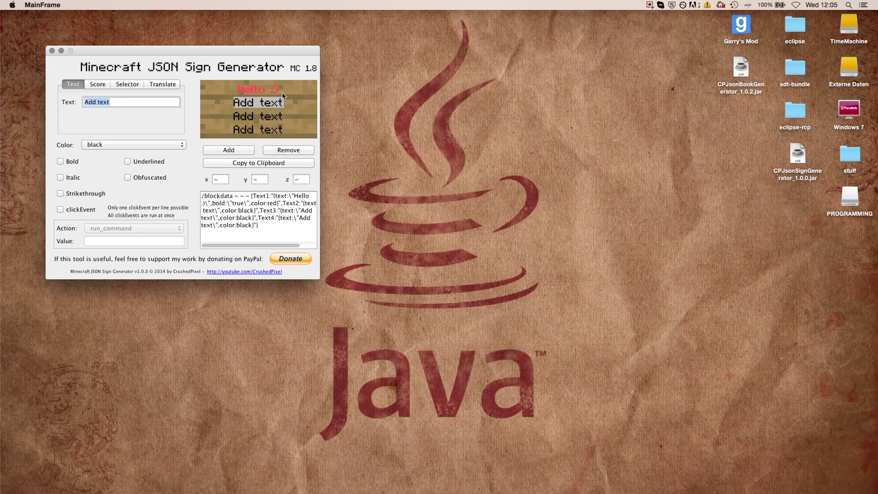
Write underlined 'This is' on line 2 and add a gold 'colored' part after it
{"action": "type", "text": "This is "}
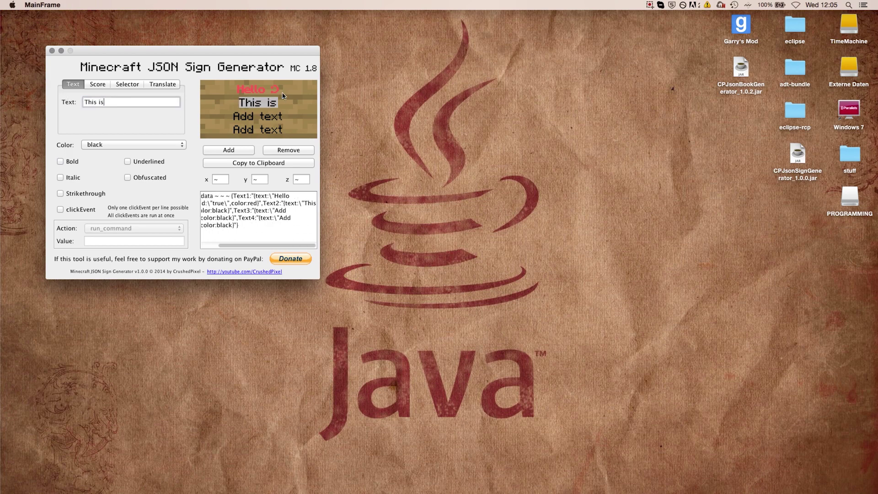
{"action": "type", "text": "colored"}
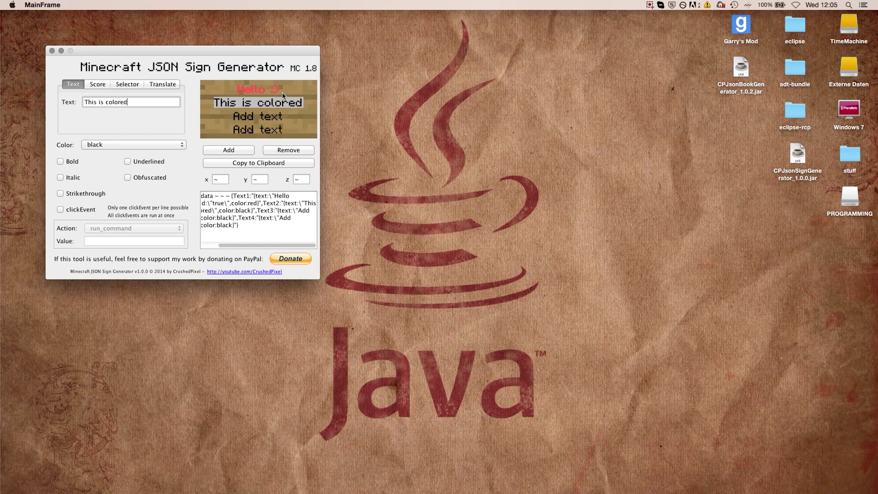
{"action": "key", "text": "BackSpace"}
{"action": "key", "text": "BackSpace"}
{"action": "key", "text": "BackSpace"}
{"action": "key", "text": "BackSpace"}
{"action": "key", "text": "BackSpace"}
{"action": "key", "text": "BackSpace"}
{"action": "key", "text": "BackSpace"}
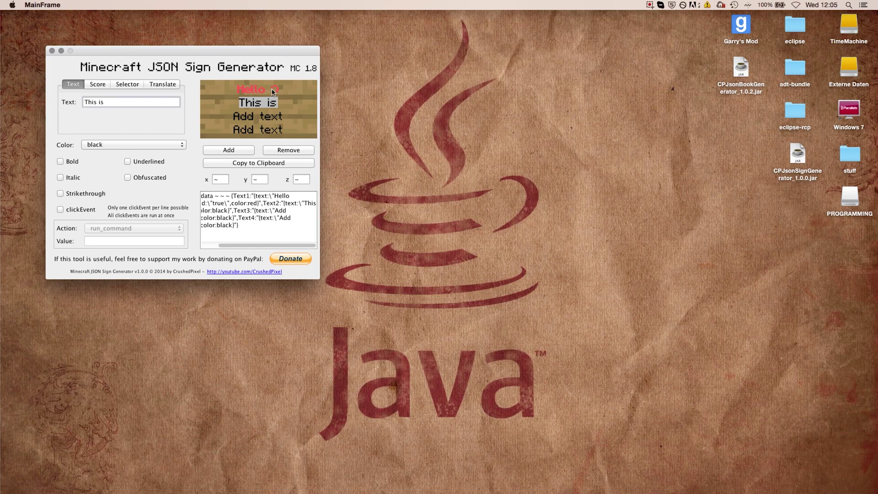
{"action": "left_click", "coordinate": [129, 162]}
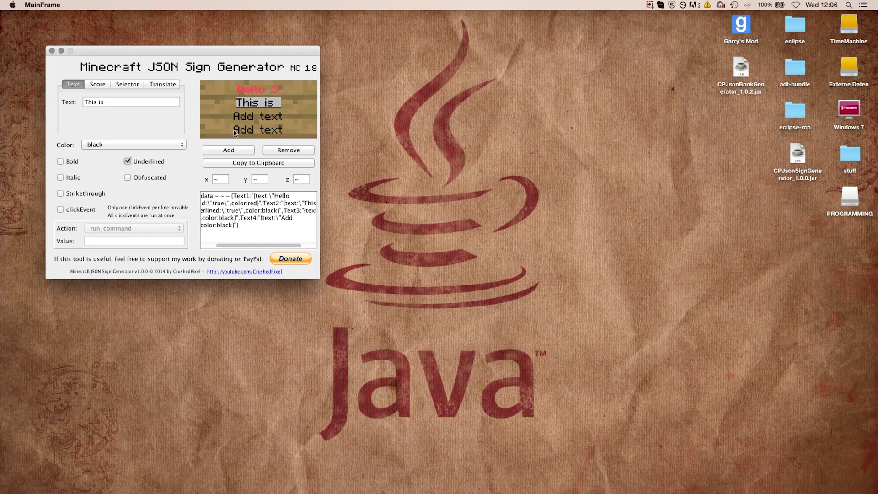
{"action": "left_click", "coordinate": [222, 152]}
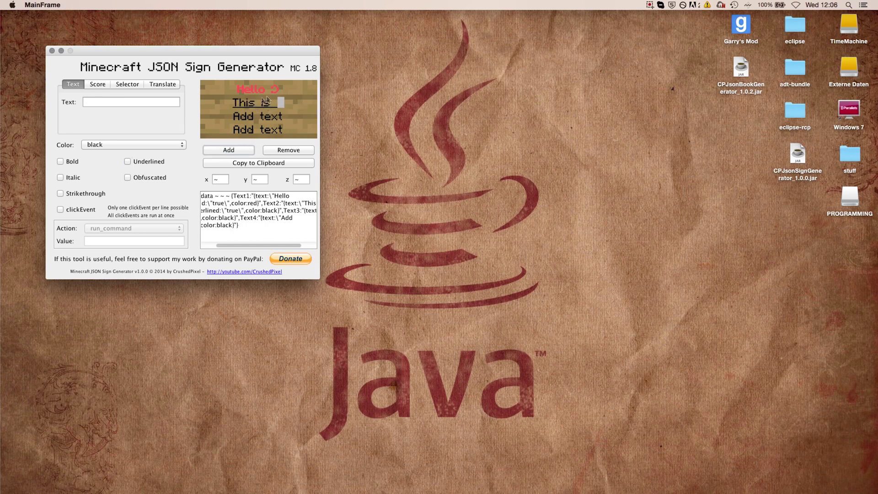
{"action": "left_click", "coordinate": [159, 104]}
{"action": "type", "text": "colored"}
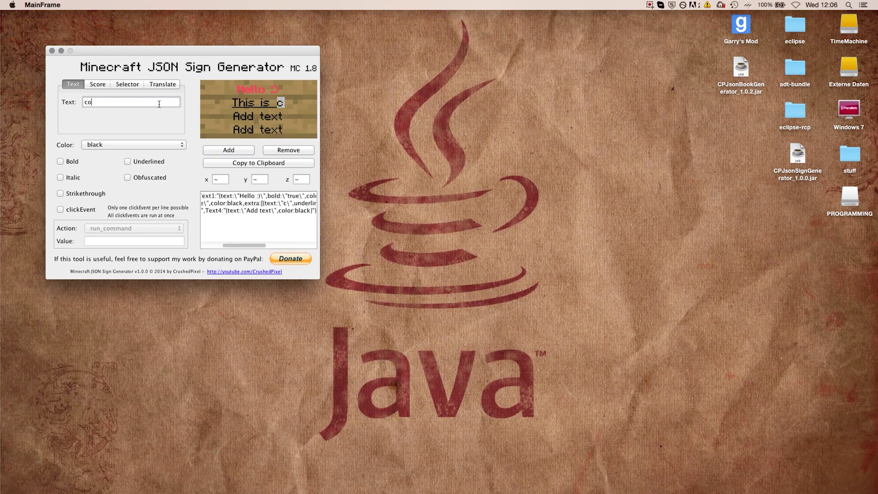
{"action": "left_click", "coordinate": [133, 146]}
{"action": "scroll", "coordinate": [119, 201], "scroll_direction": "down", "scroll_amount": 2}
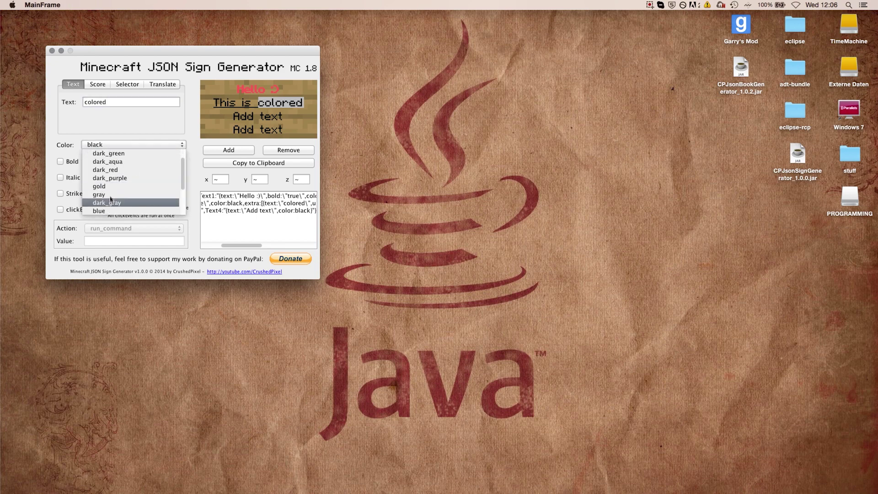
{"action": "left_click", "coordinate": [106, 190]}
Remove the 'This is' part so line 2 holds only gold 'colored'
{"action": "left_click", "coordinate": [259, 115]}
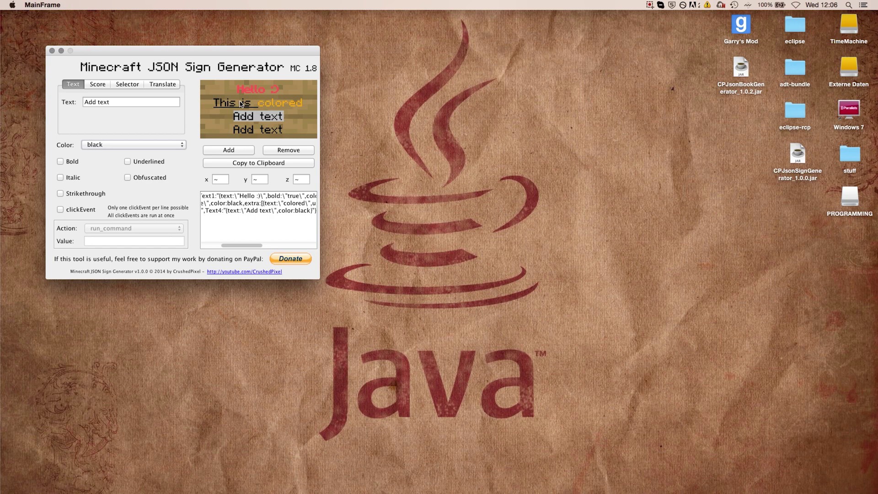
{"action": "left_click", "coordinate": [254, 105]}
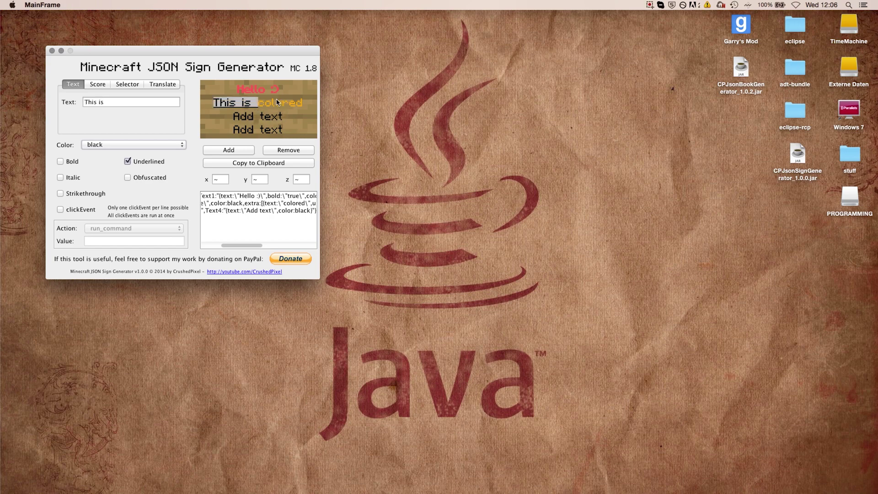
{"action": "left_click", "coordinate": [277, 102]}
{"action": "left_click", "coordinate": [256, 117]}
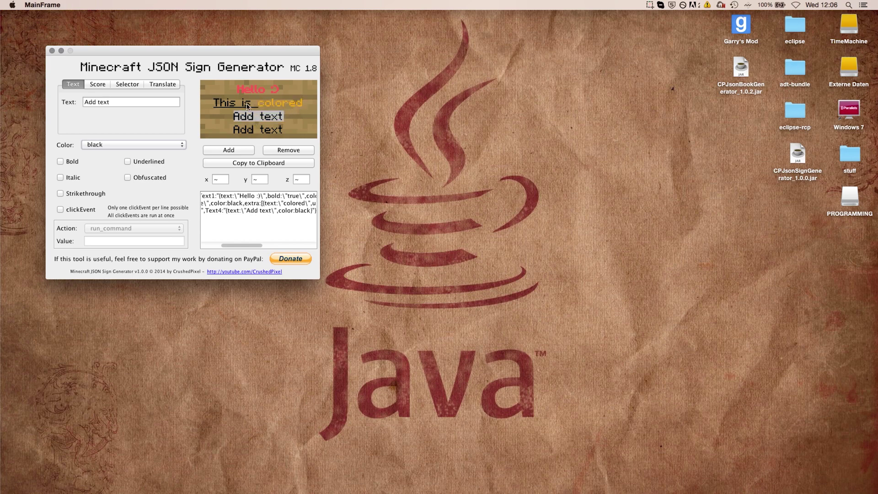
{"action": "left_click", "coordinate": [247, 105]}
{"action": "left_click", "coordinate": [280, 151]}
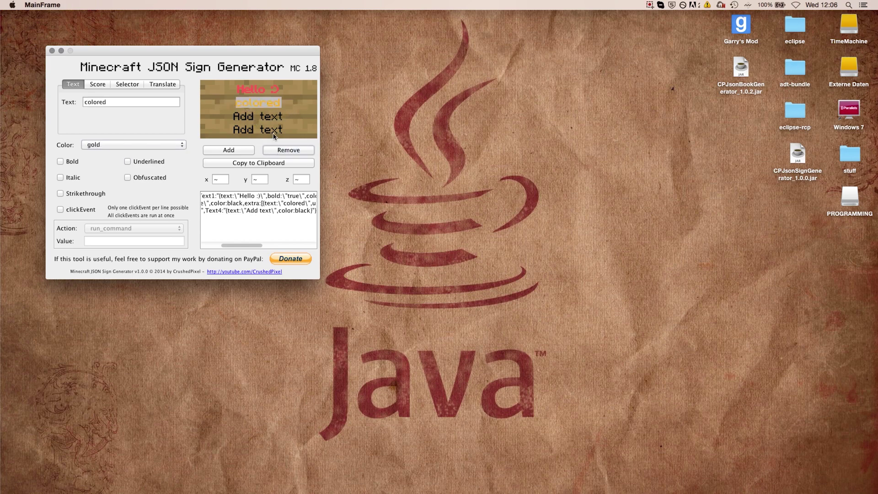
{"action": "left_click", "coordinate": [265, 118]}
{"action": "left_click", "coordinate": [254, 107]}
{"action": "left_click", "coordinate": [259, 120]}
Set line 3 to 'Obfuscated text' with Obfuscated and Italic ticked
{"action": "left_click_drag", "start_coordinate": [110, 102], "coordinate": [39, 101]}
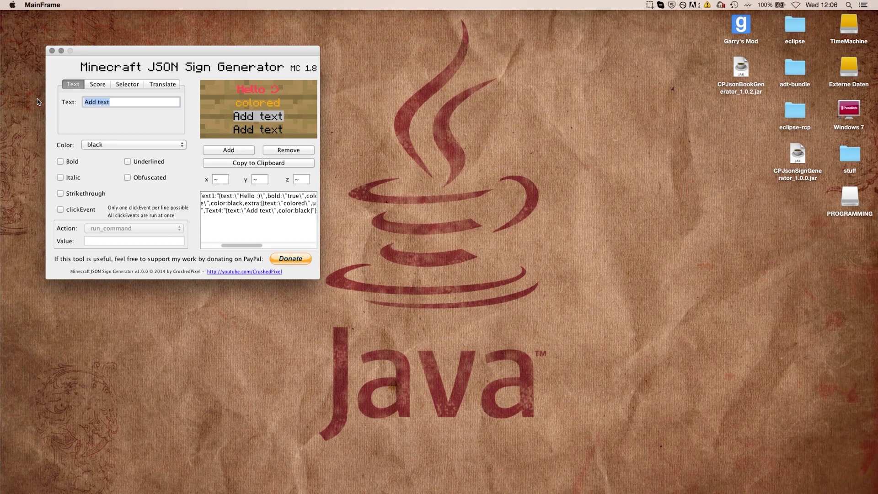
{"action": "type", "text": "Obfusca"}
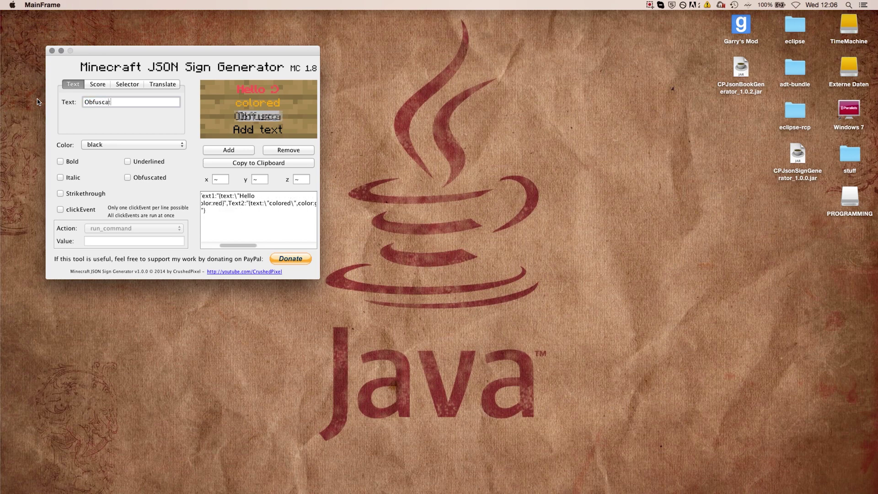
{"action": "type", "text": "ted text"}
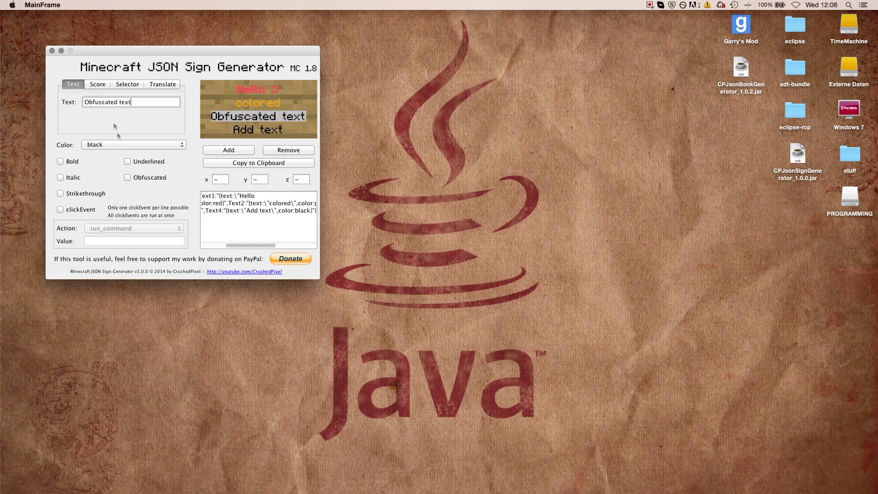
{"action": "left_click", "coordinate": [127, 177]}
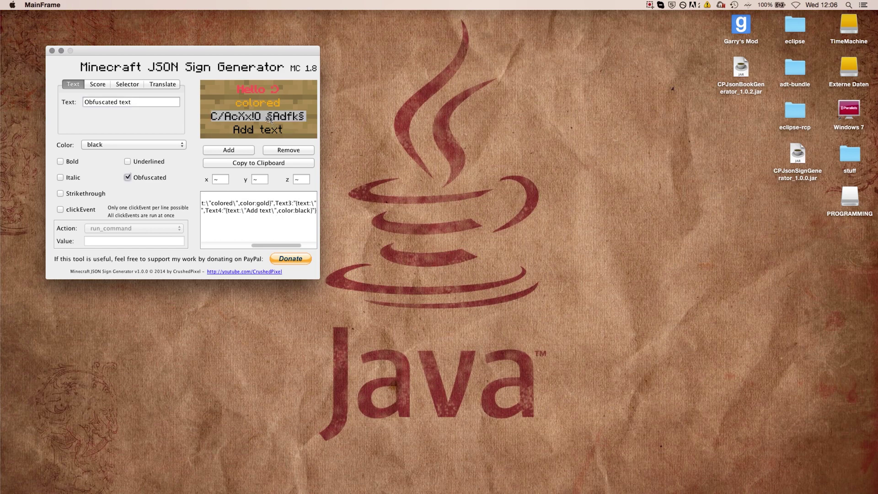
{"action": "left_click", "coordinate": [65, 179]}
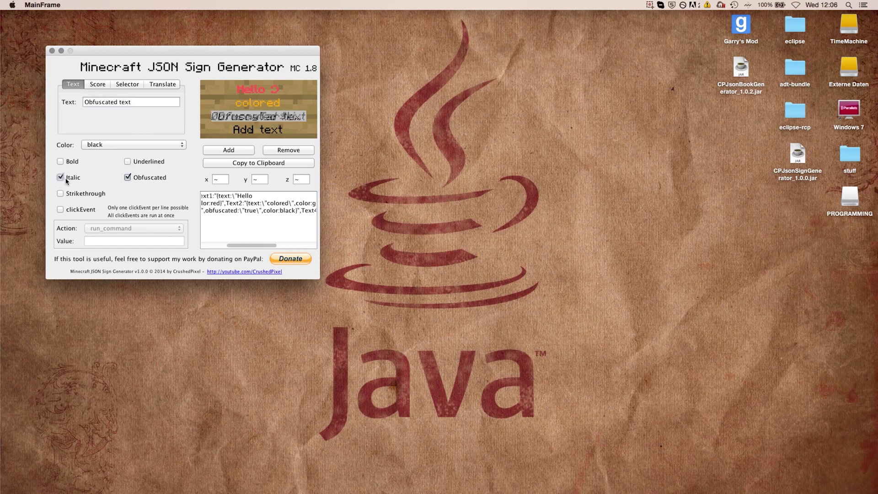
{"action": "left_click", "coordinate": [65, 179]}
{"action": "left_click", "coordinate": [66, 179]}
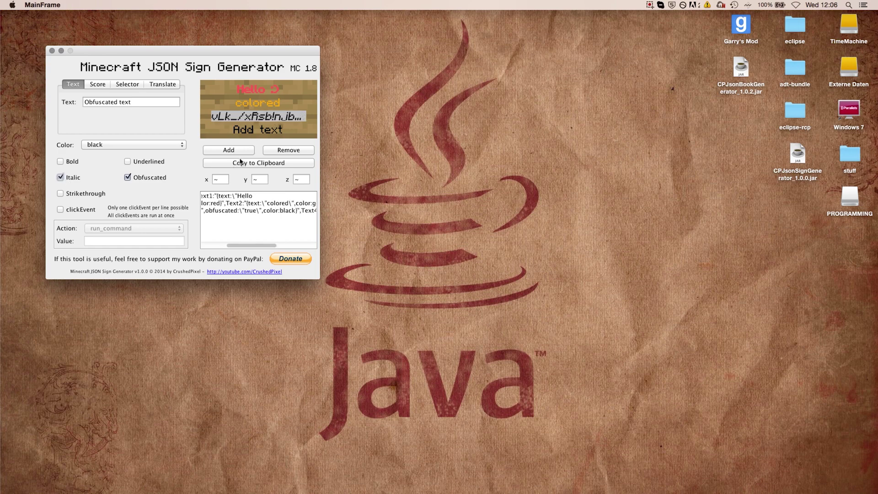
{"action": "left_click", "coordinate": [247, 133]}
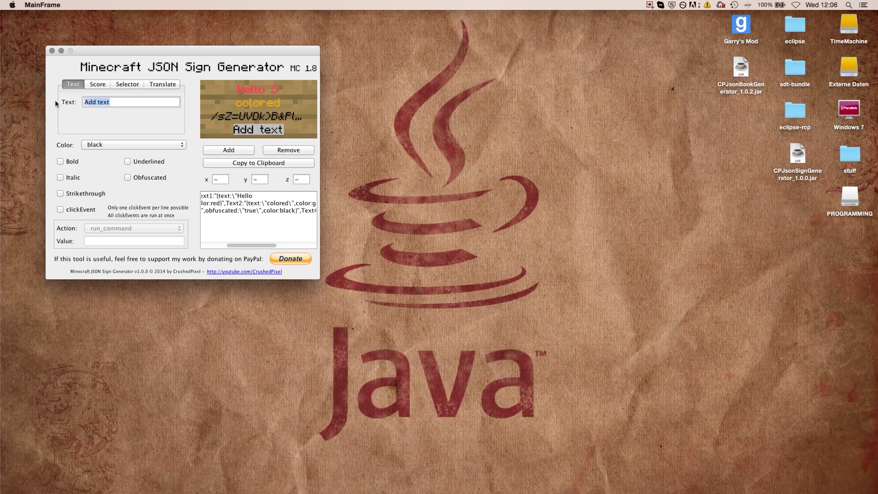
Make line 4 read 'last line' in dark_aqua with Strikethrough
{"action": "left_click", "coordinate": [108, 145]}
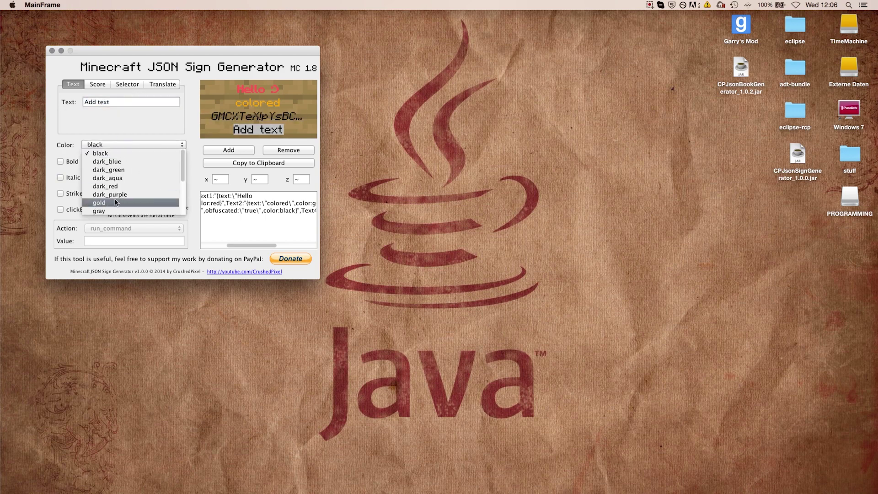
{"action": "left_click", "coordinate": [105, 154]}
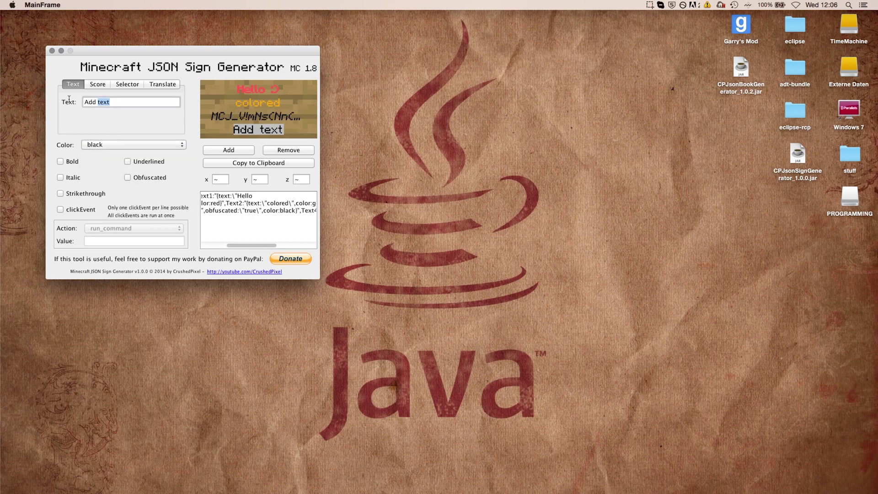
{"action": "mouse_move", "coordinate": [69, 99]}
{"action": "left_mouse_down"}
{"action": "mouse_move", "coordinate": [38, 102]}
{"action": "mouse_move", "coordinate": [82, 112]}
{"action": "mouse_move", "coordinate": [57, 102]}
{"action": "left_mouse_up"}
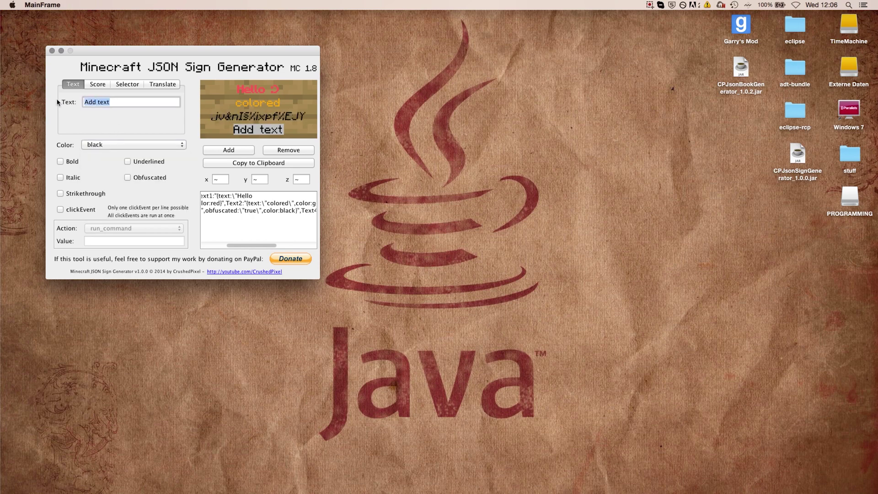
{"action": "type", "text": "last line"}
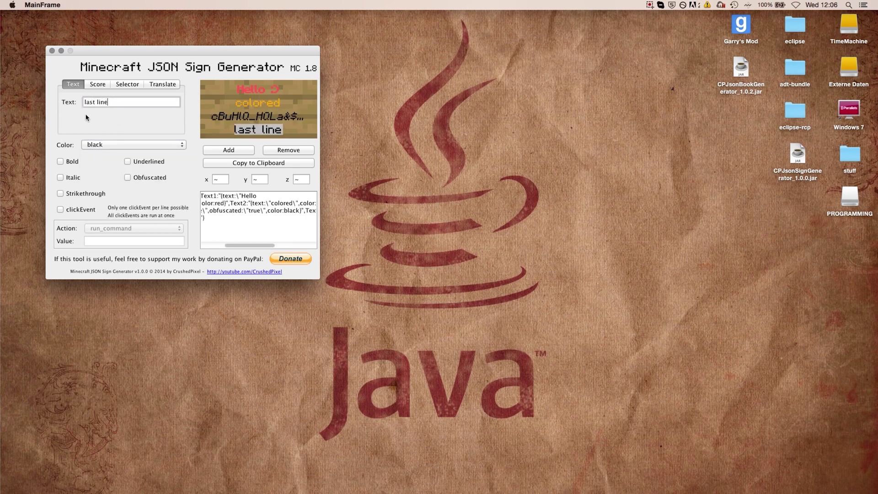
{"action": "left_click", "coordinate": [107, 147]}
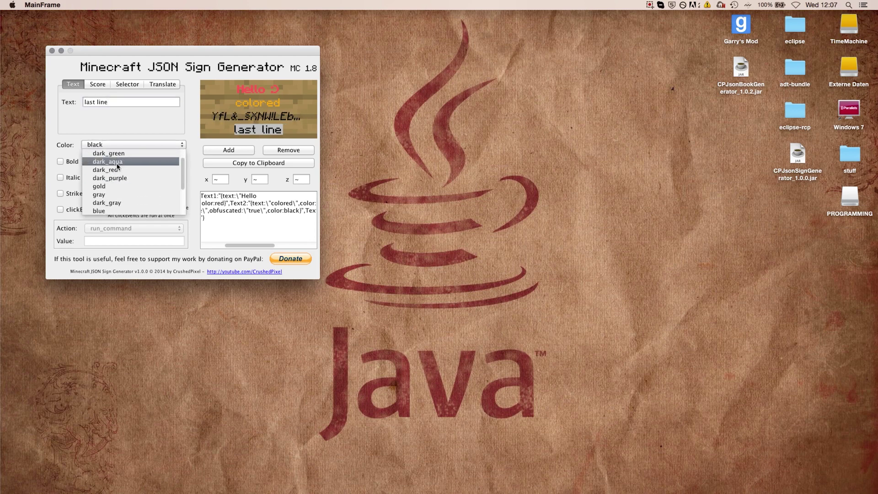
{"action": "left_click", "coordinate": [110, 178]}
{"action": "left_click", "coordinate": [79, 195]}
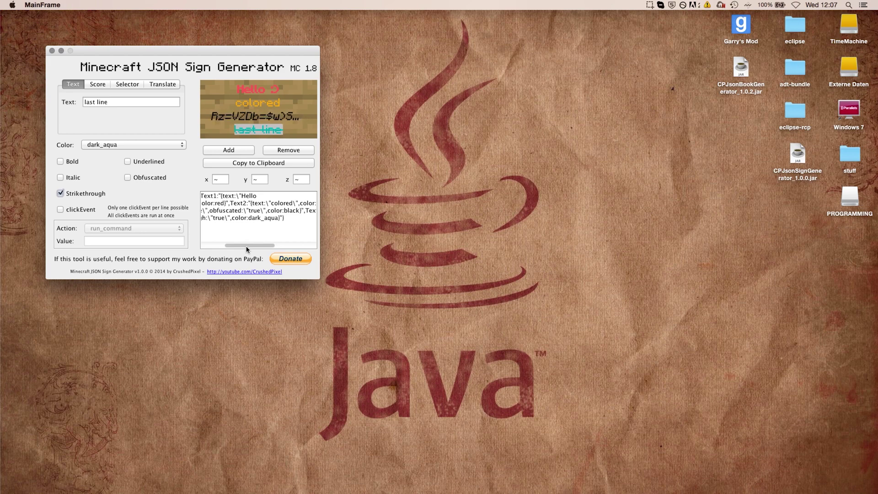
Change the y coordinate to ~1 and copy the /blockdata ~ ~1 ~ command to the clipboard
{"action": "left_click_drag", "start_coordinate": [243, 245], "coordinate": [197, 243]}
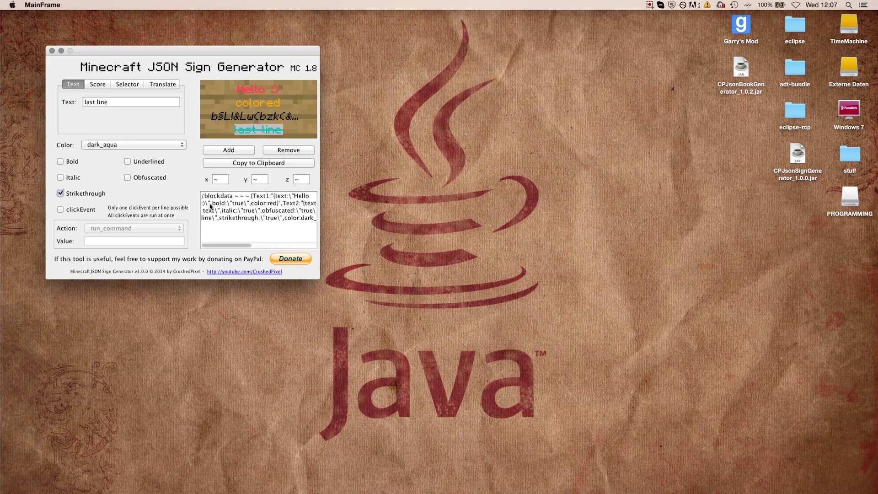
{"action": "mouse_move", "coordinate": [201, 197]}
{"action": "left_mouse_down"}
{"action": "mouse_move", "coordinate": [312, 198]}
{"action": "mouse_move", "coordinate": [328, 222]}
{"action": "mouse_move", "coordinate": [163, 209]}
{"action": "mouse_move", "coordinate": [193, 201]}
{"action": "left_mouse_up"}
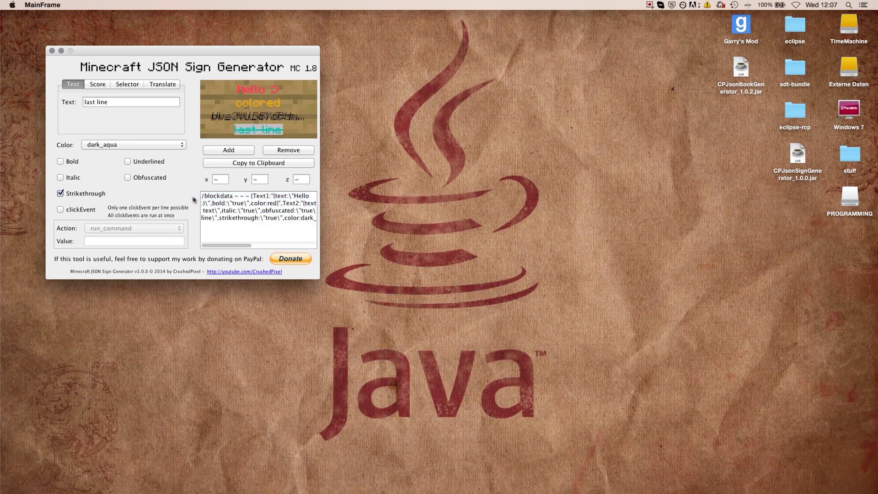
{"action": "left_click", "coordinate": [261, 181]}
{"action": "key", "text": "BackSpace"}
{"action": "type", "text": "12"}
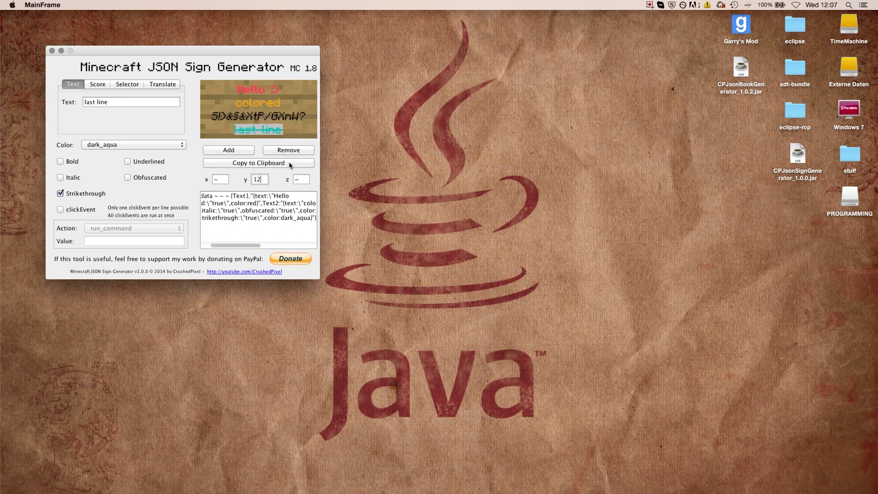
{"action": "type", "text": "3"}
{"action": "key", "text": "BackSpace"}
{"action": "key", "text": "BackSpace"}
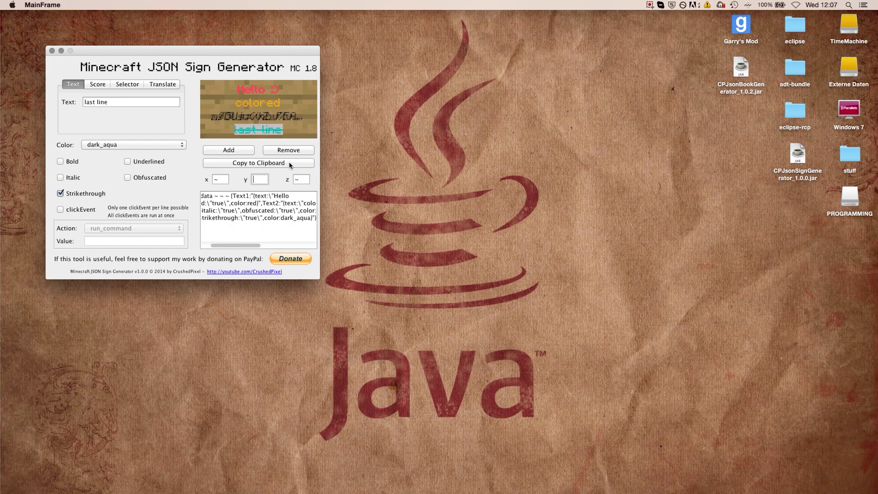
{"action": "type", "text": "~1"}
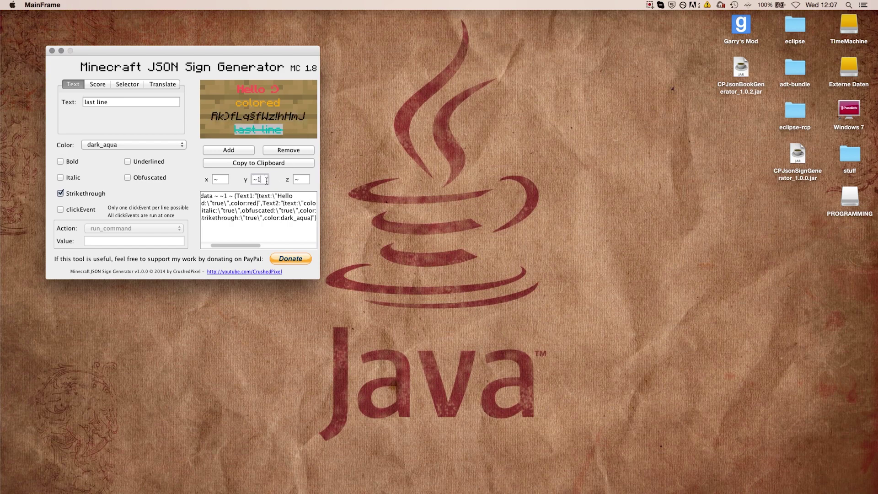
{"action": "left_click_drag", "start_coordinate": [235, 245], "coordinate": [219, 245]}
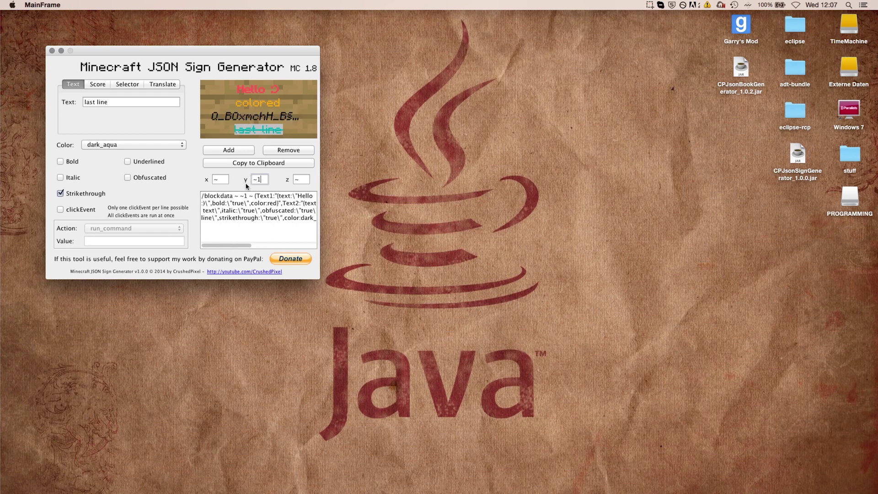
{"action": "left_click", "coordinate": [273, 163]}
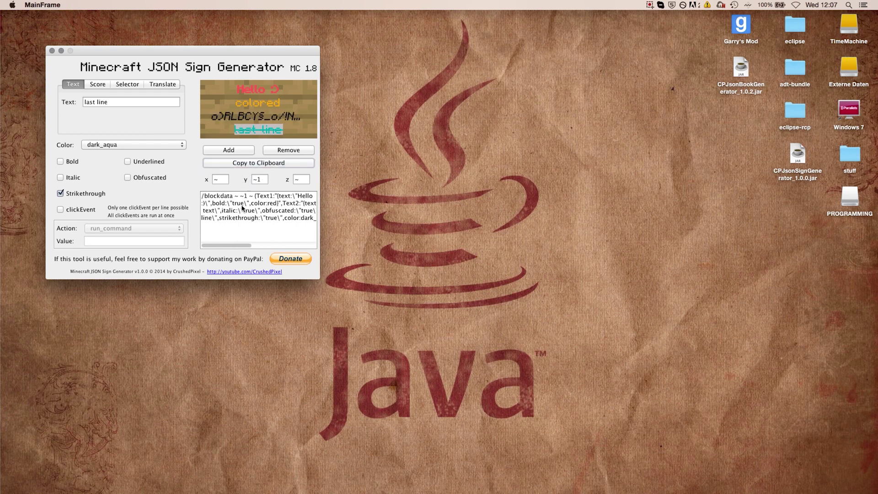
Back in Minecraft, place a blank sign on the wall
{"action": "key", "text": "ctrl+Right"}
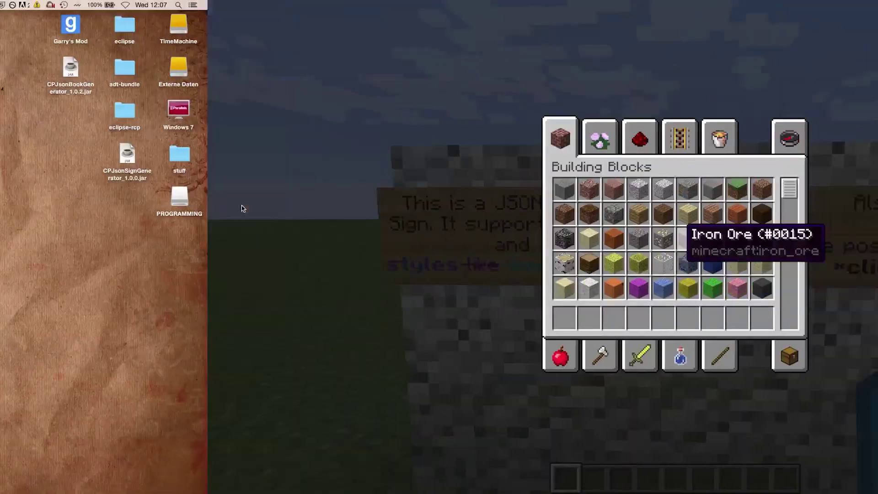
{"action": "key", "text": "e"}
{"action": "middle_click", "coordinate": [439, 247]}
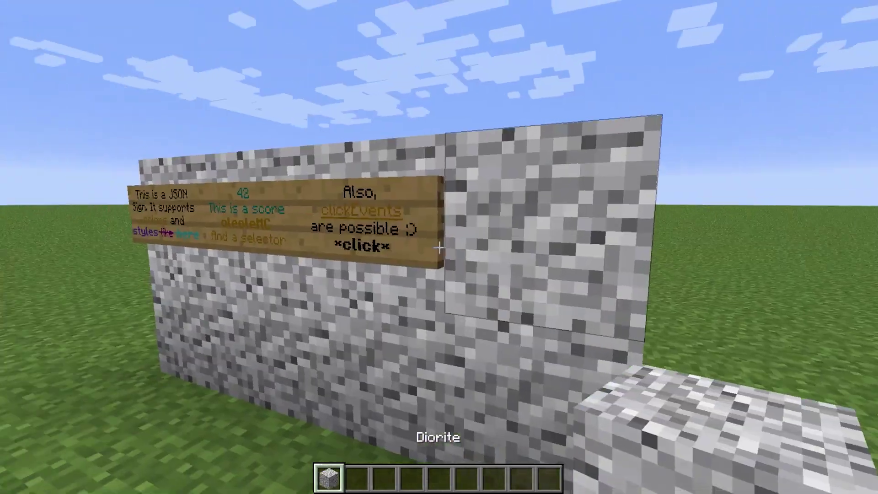
{"action": "middle_click", "coordinate": [439, 247]}
{"action": "right_click", "coordinate": [439, 247]}
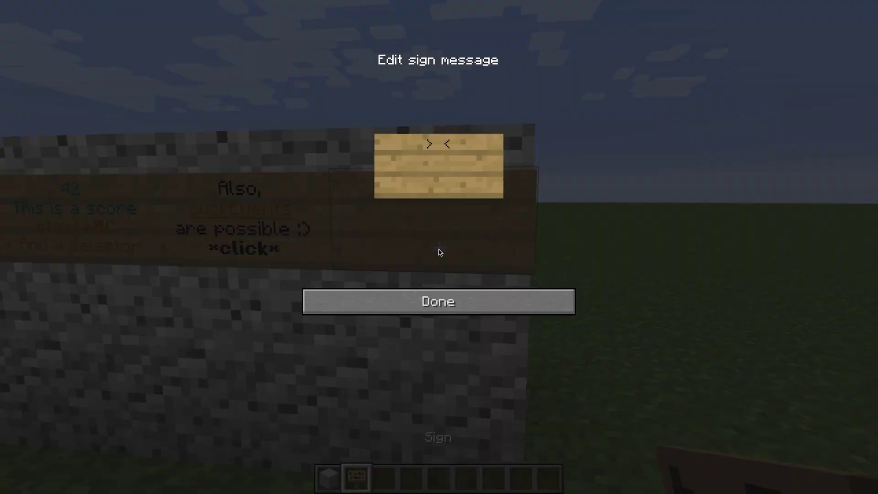
{"action": "type", "text": "e"}
{"action": "left_click", "coordinate": [439, 300]}
{"action": "key", "text": "e"}
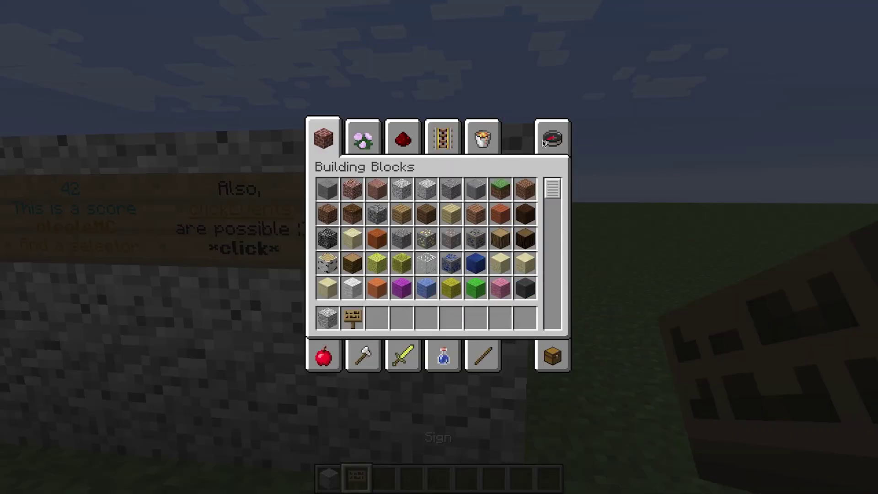
{"action": "key", "text": "e"}
Run /give to obtain a command_block
{"action": "key", "text": "slash"}
{"action": "type", "text": "give o"}
{"action": "key", "text": "Tab"}
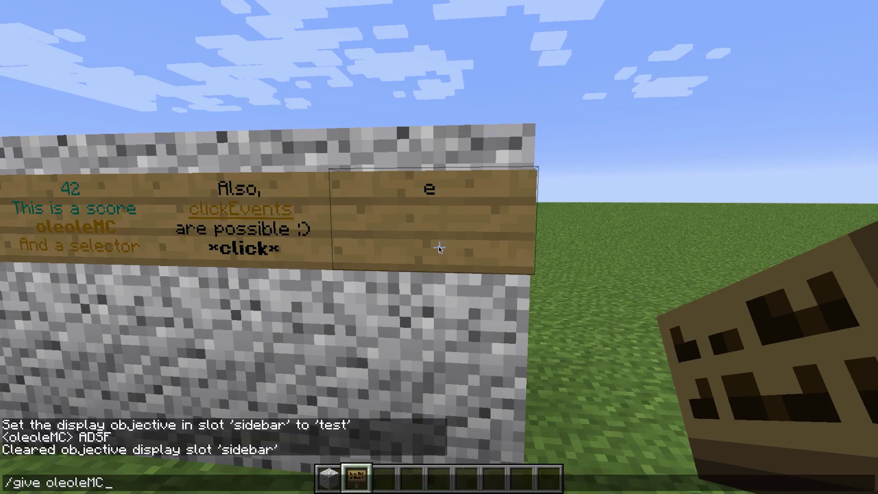
{"action": "key", "text": "Tab"}
{"action": "type", "text": "co"}
{"action": "key", "text": "Tab"}
{"action": "key", "text": "Tab"}
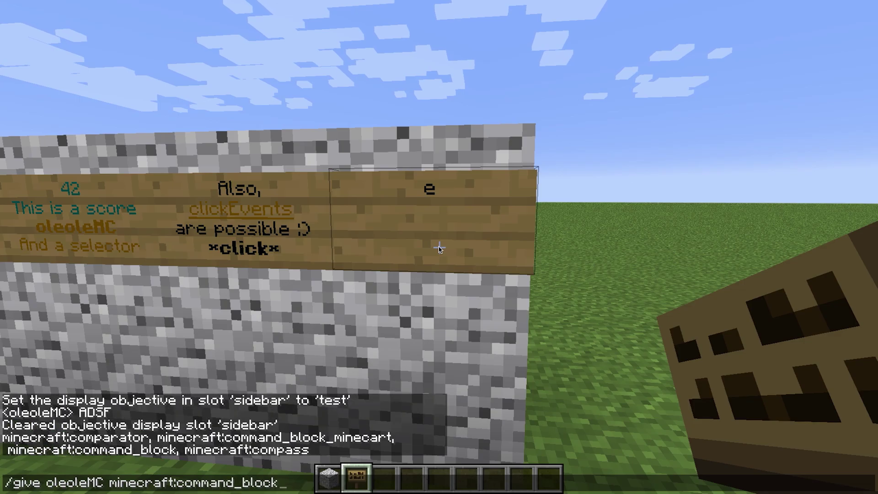
{"action": "key", "text": "Return"}
{"action": "key", "text": "3"}
Place the command block, paste the sign command into it and save
{"action": "right_click", "coordinate": [440, 247]}
{"action": "right_click", "coordinate": [439, 247]}
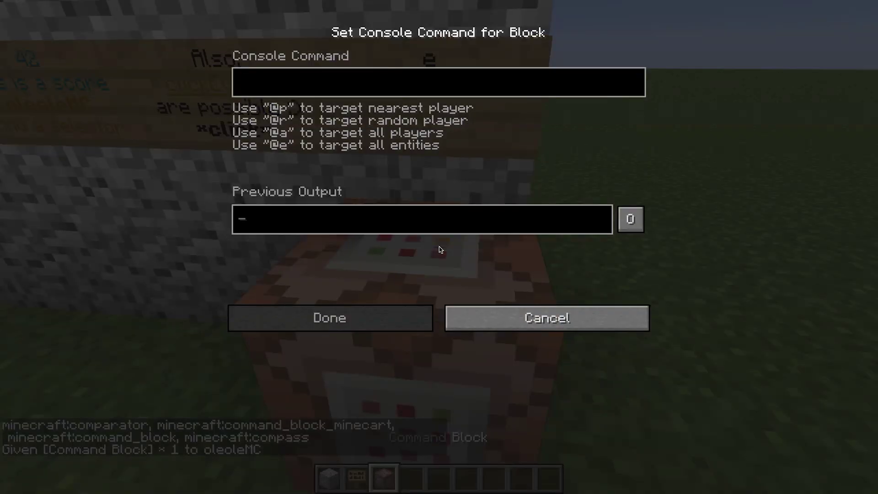
{"action": "key", "text": "ctrl+v"}
{"action": "key", "text": "ctrl+a"}
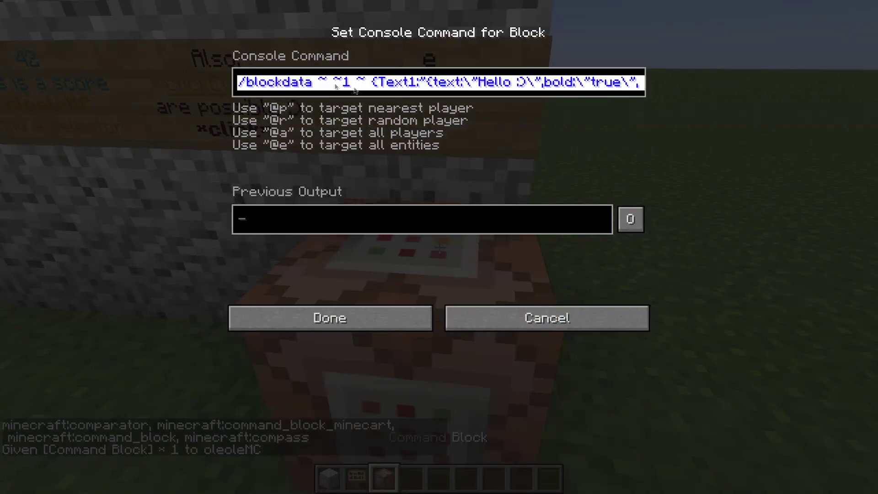
{"action": "left_click", "coordinate": [363, 91]}
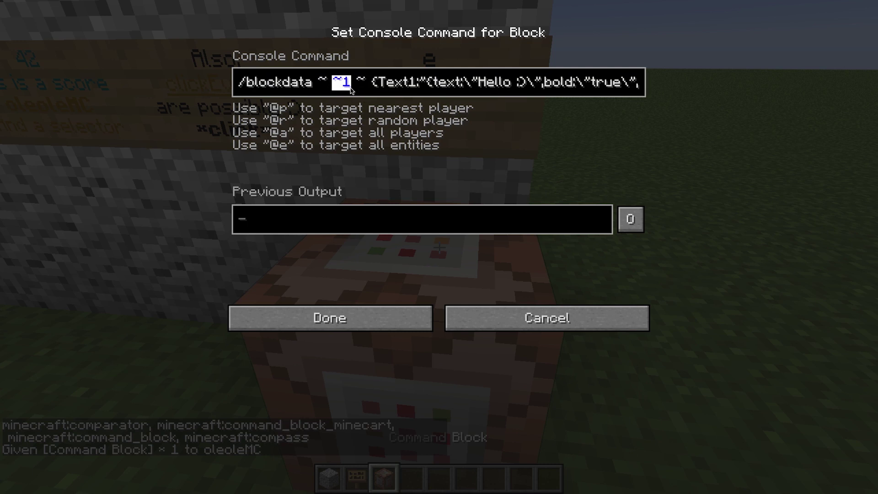
{"action": "left_click", "coordinate": [412, 319]}
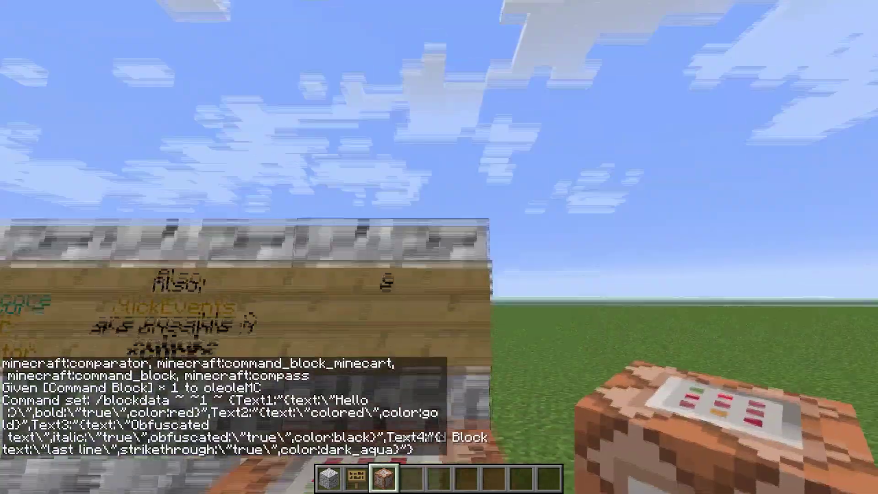
Take a stone button from the Redstone items, hold it and walk toward the sign
{"action": "key", "text": "s"}
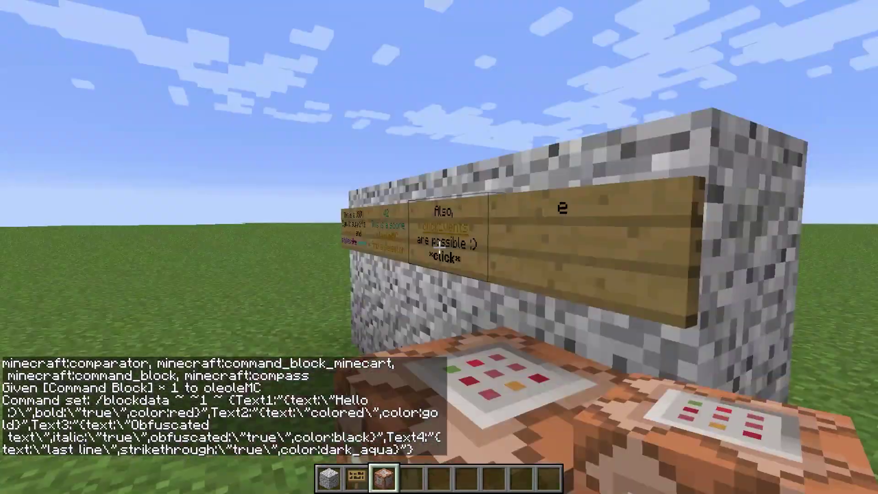
{"action": "key", "text": "e"}
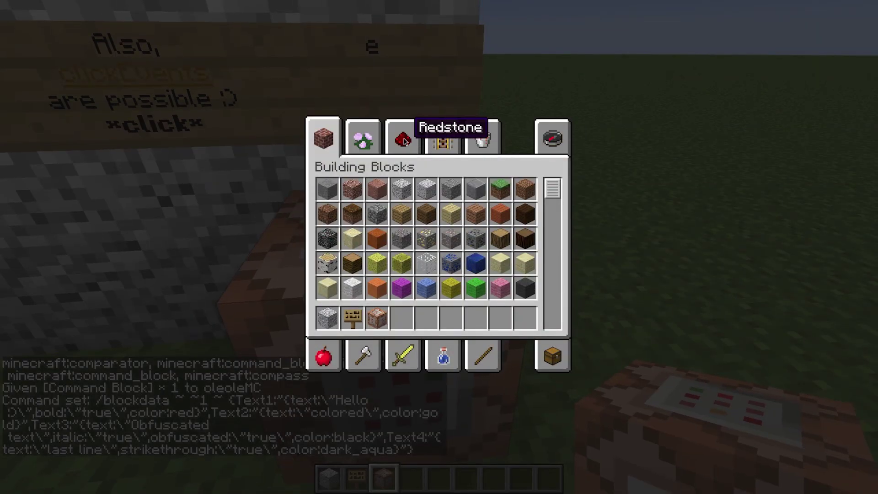
{"action": "left_click", "coordinate": [403, 137]}
{"action": "left_click", "coordinate": [327, 213]}
{"action": "left_click", "coordinate": [401, 317]}
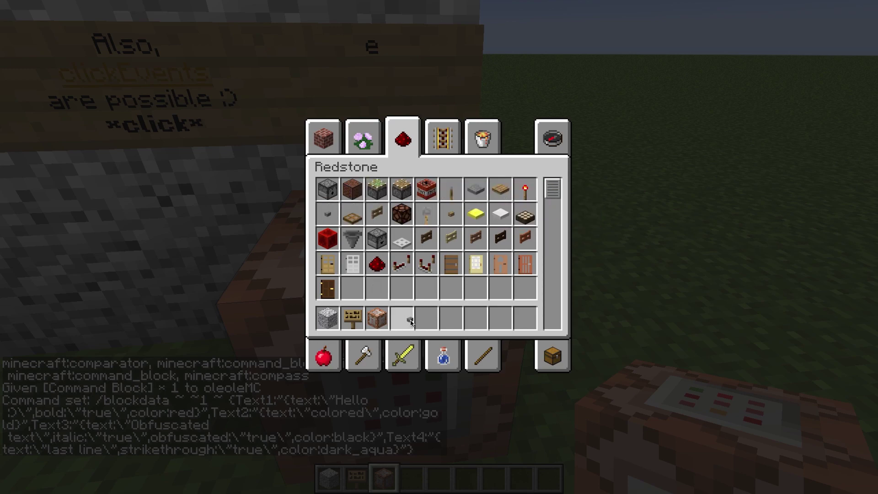
{"action": "key", "text": "e"}
{"action": "key", "text": "4"}
{"action": "key", "text": "s"}
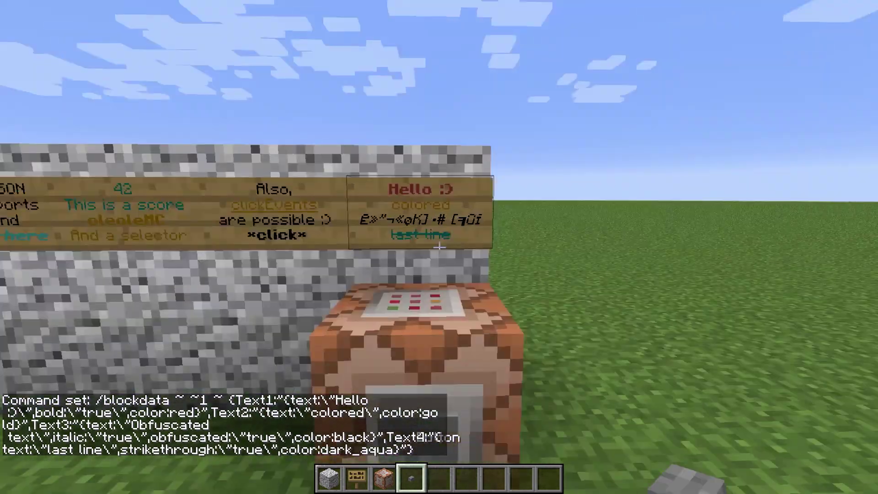
{"action": "key", "text": "w"}
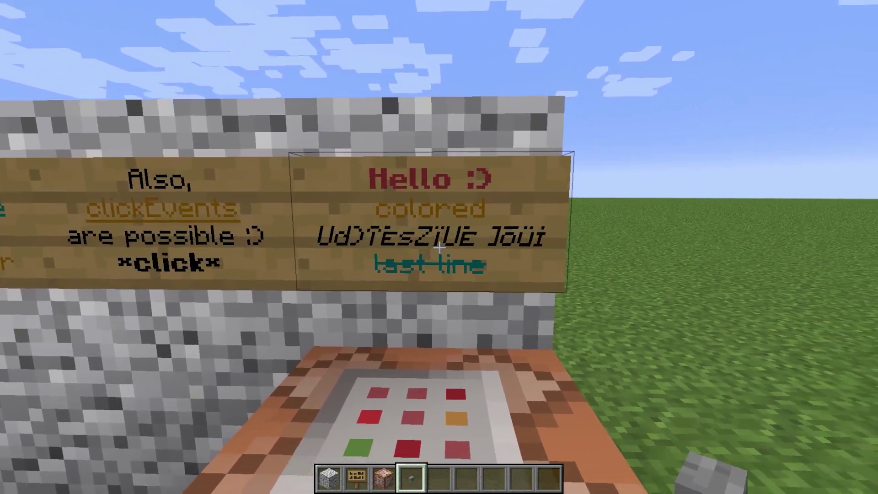
Switch between the sign generator desktop and Minecraft to compare the finished sign
{"action": "key", "text": "e"}
{"action": "key", "text": "ctrl+Left"}
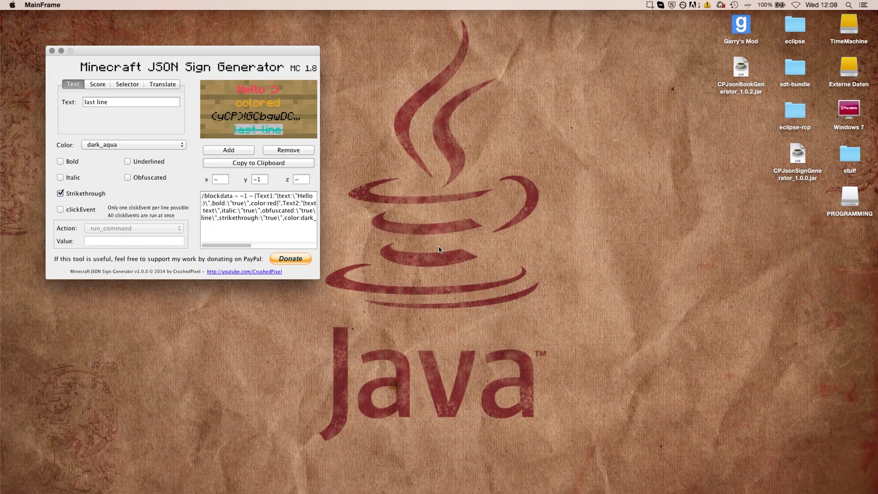
{"action": "key", "text": "ctrl+Right"}
{"action": "key", "text": "e"}
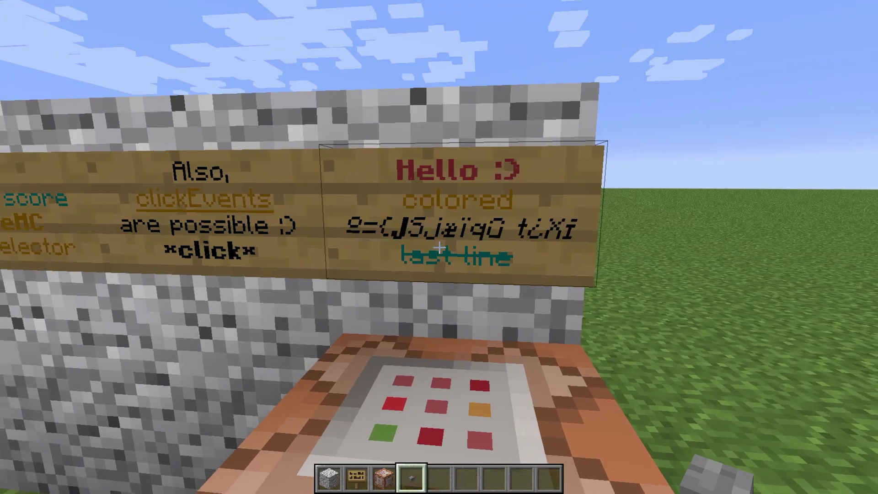
{"action": "key", "text": "e"}
{"action": "key", "text": "ctrl+Left"}
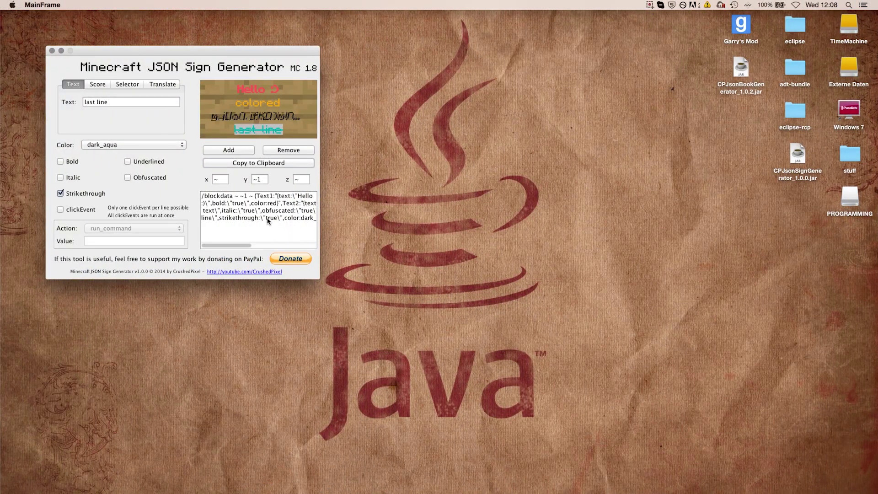
{"action": "key", "text": "ctrl+Right"}
Break the command block, stack two diorite blocks by the wall, and return to the generator
{"action": "key", "text": "e"}
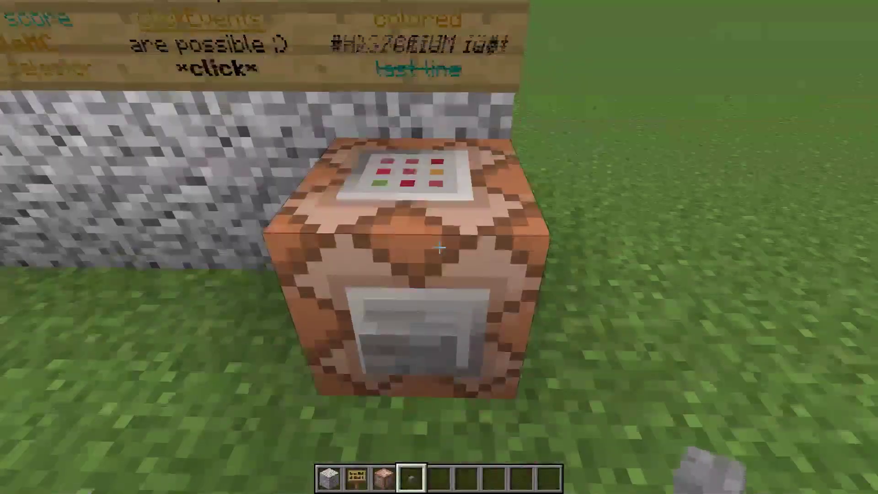
{"action": "left_click", "coordinate": [440, 247]}
{"action": "key", "text": "1"}
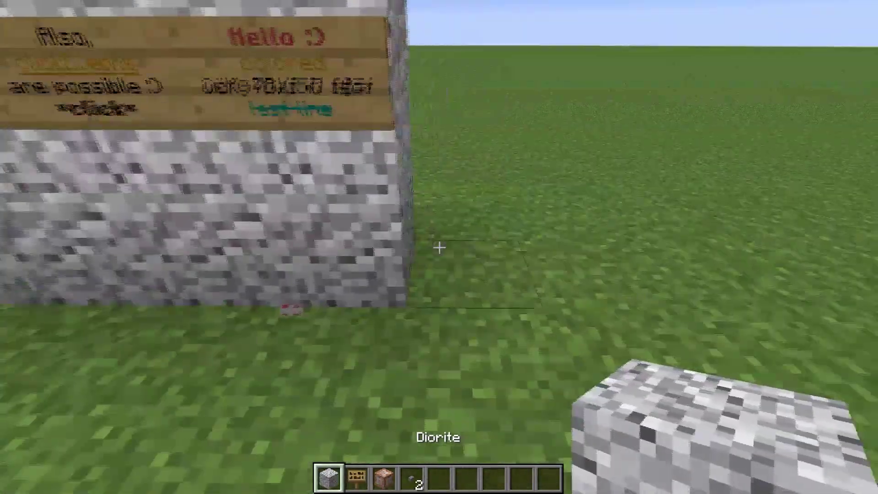
{"action": "right_click", "coordinate": [440, 247]}
{"action": "right_click", "coordinate": [439, 247]}
{"action": "key", "text": "2"}
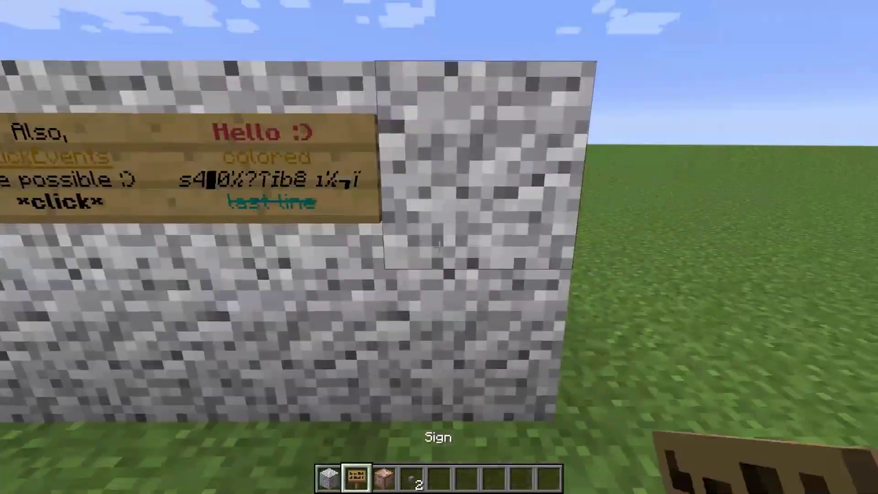
{"action": "key", "text": "Escape"}
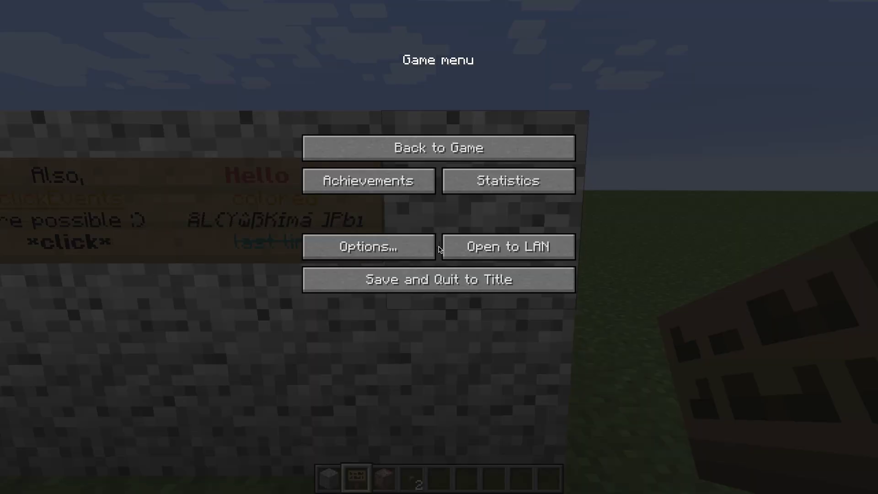
{"action": "key", "text": "super+Tab"}
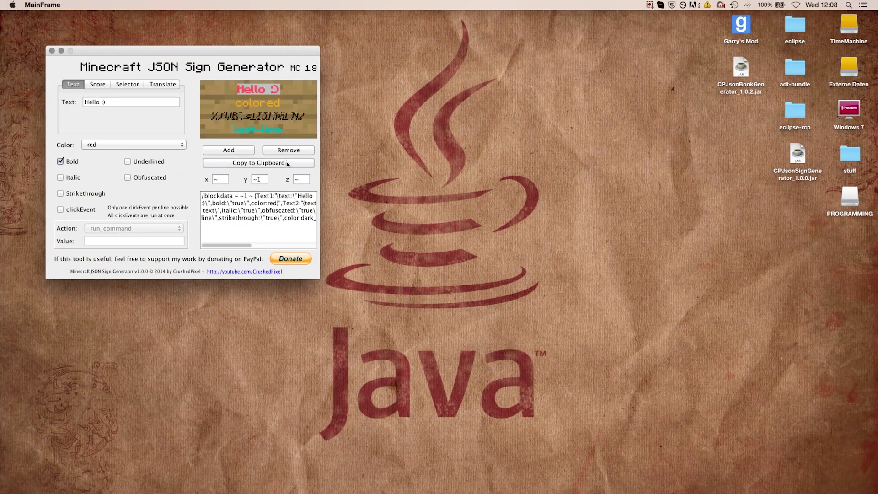
Delete the colored, obfuscated and struck-through lines, leaving an empty sign
{"action": "left_click", "coordinate": [288, 164]}
{"action": "left_click", "coordinate": [259, 103]}
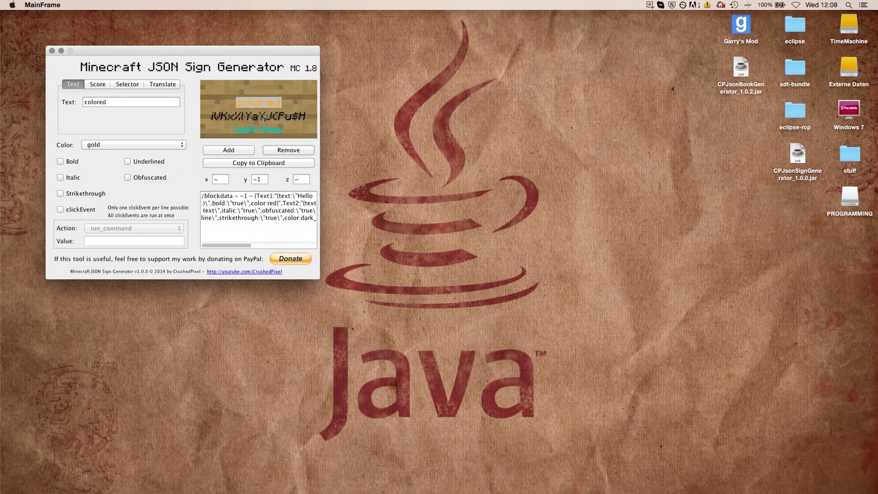
{"action": "left_click", "coordinate": [288, 150]}
{"action": "left_click", "coordinate": [258, 116]}
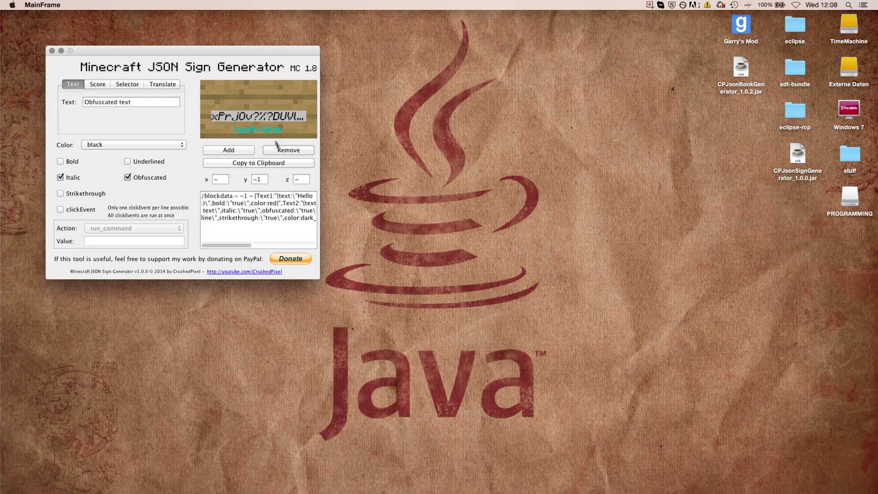
{"action": "left_click", "coordinate": [277, 150]}
{"action": "left_click", "coordinate": [258, 129]}
{"action": "left_click", "coordinate": [276, 150]}
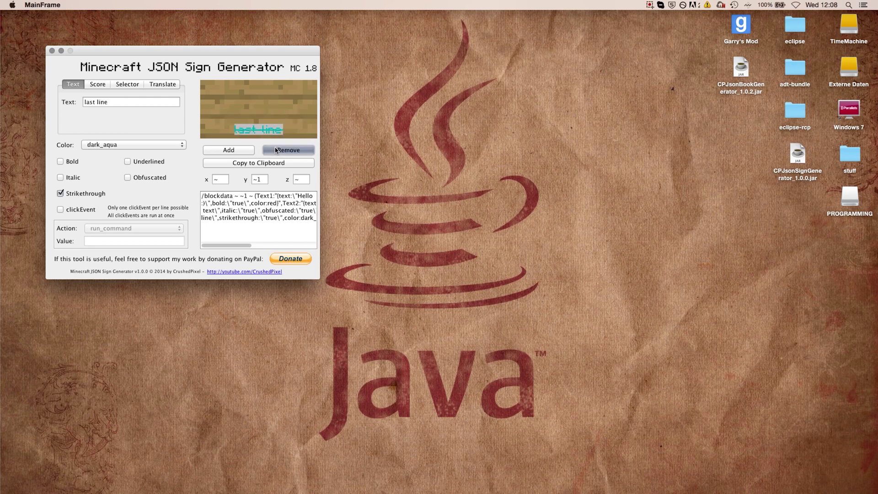
Make the top line the selector @p[score_test_min=42], previewed as a player name
{"action": "left_click", "coordinate": [258, 90]}
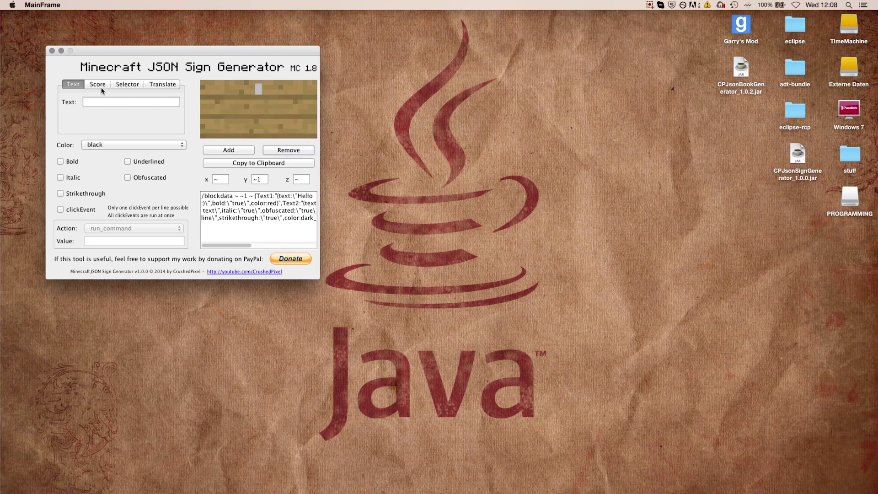
{"action": "left_click", "coordinate": [120, 86]}
{"action": "left_click", "coordinate": [106, 101]}
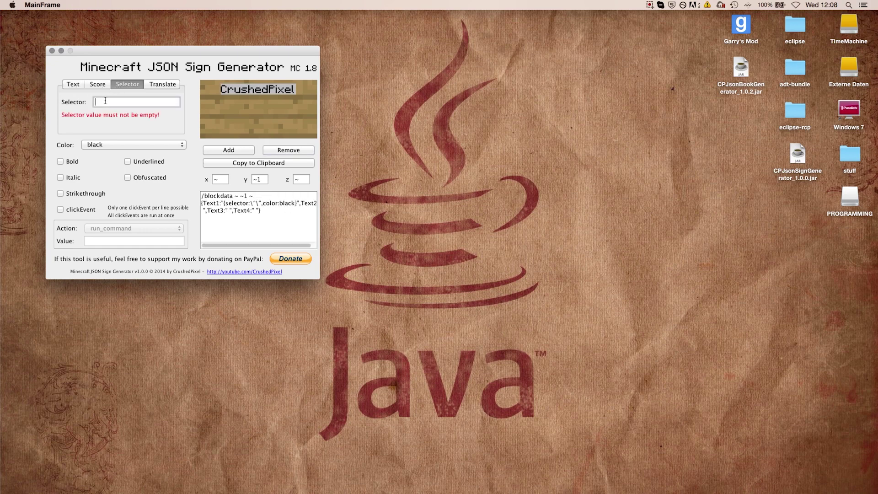
{"action": "type", "text": "@a"}
{"action": "type", "text": "p"}
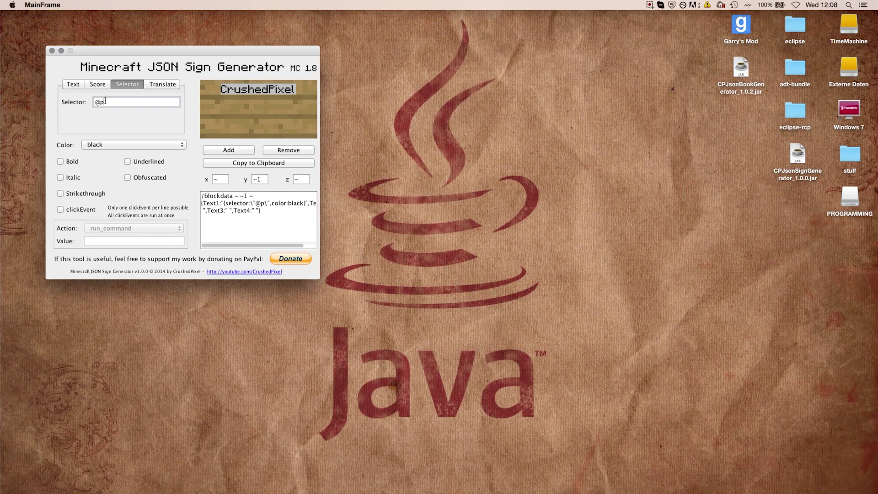
{"action": "type", "text": "[score_tex"}
{"action": "type", "text": "t_min=42"}
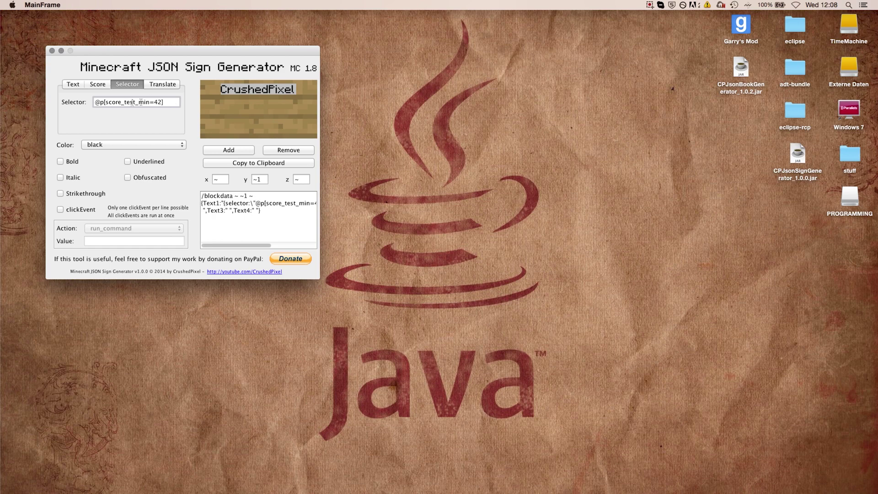
{"action": "type", "text": "e"}
{"action": "type", "text": "p"}
{"action": "left_click", "coordinate": [205, 102]}
{"action": "left_click", "coordinate": [207, 93]}
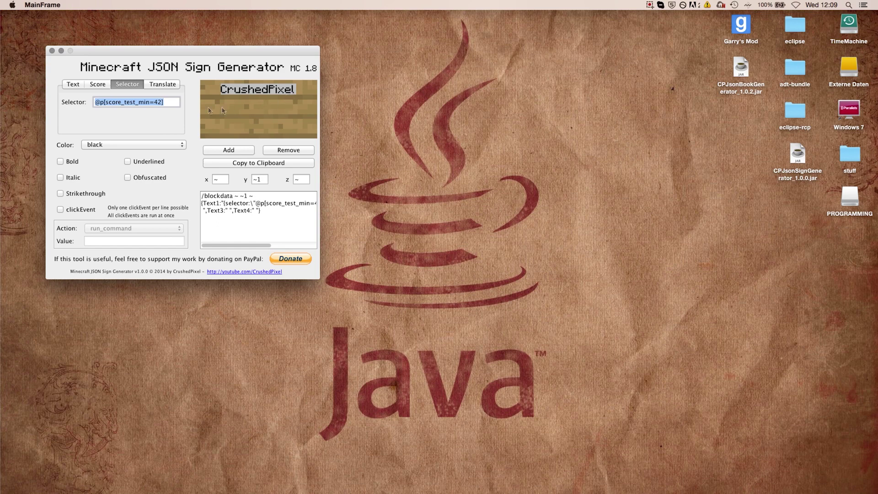
Color the selector line blue
{"action": "left_click", "coordinate": [142, 143]}
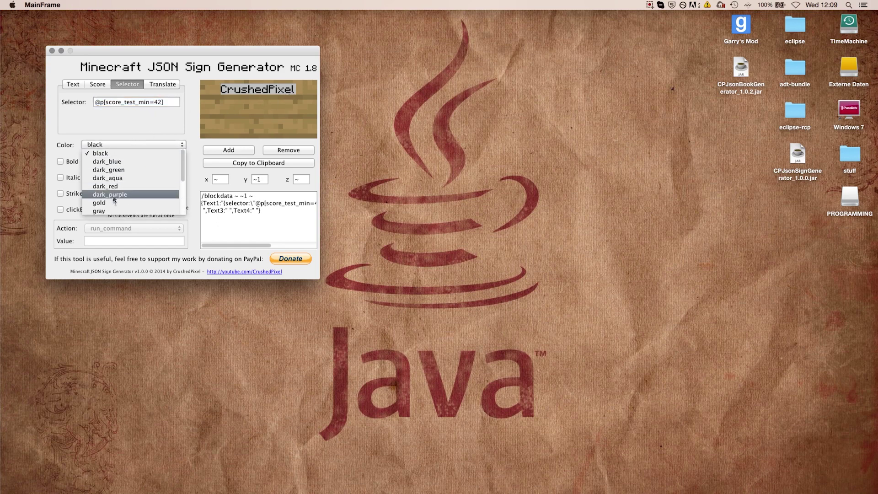
{"action": "scroll", "coordinate": [106, 198], "scroll_direction": "down", "scroll_amount": 2}
{"action": "scroll", "coordinate": [107, 196], "scroll_direction": "down", "scroll_amount": 2}
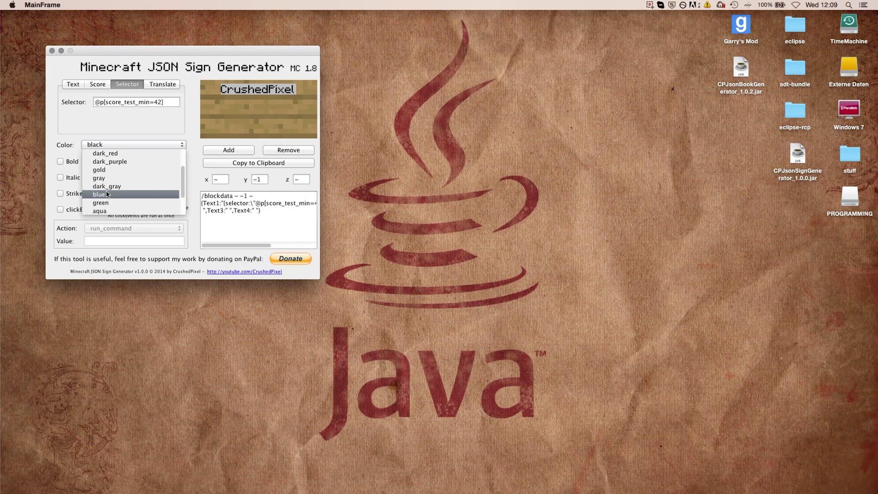
{"action": "left_click", "coordinate": [106, 194]}
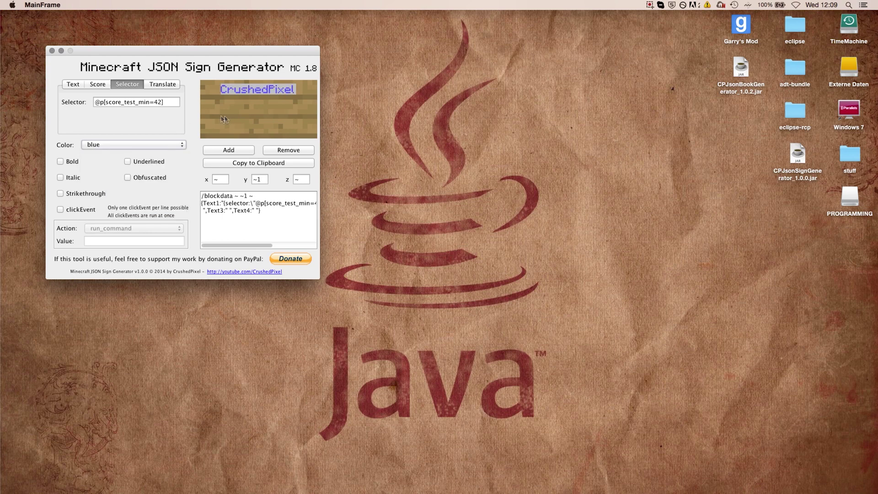
Make line 2 an underlined score for player @p, objective test, previewed as 9001
{"action": "left_click", "coordinate": [258, 107]}
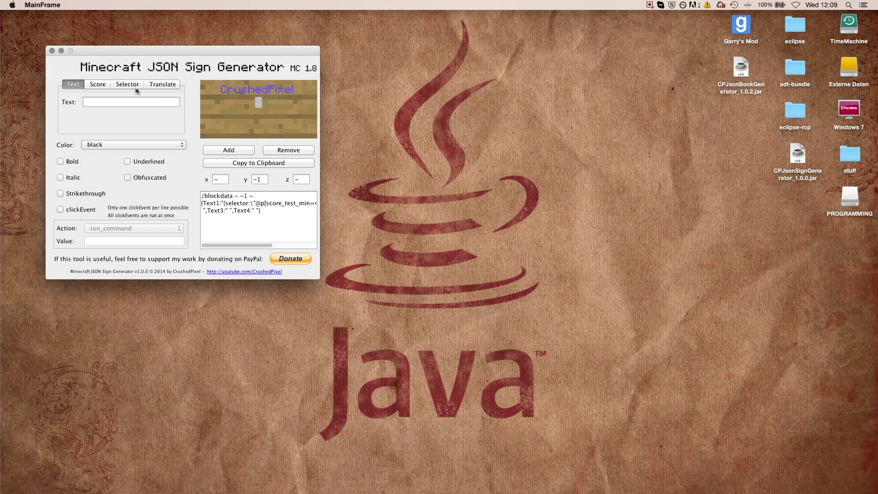
{"action": "left_click", "coordinate": [98, 84]}
{"action": "left_click", "coordinate": [108, 101]}
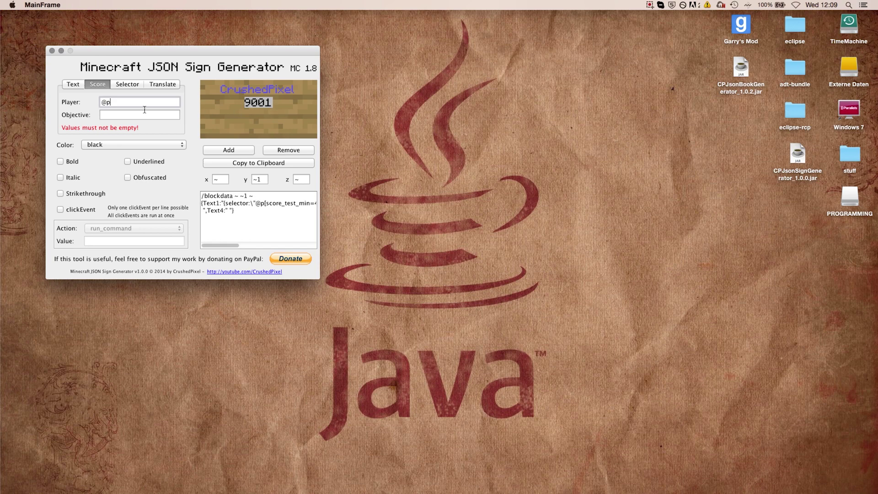
{"action": "left_click", "coordinate": [123, 114]}
{"action": "type", "text": "test"}
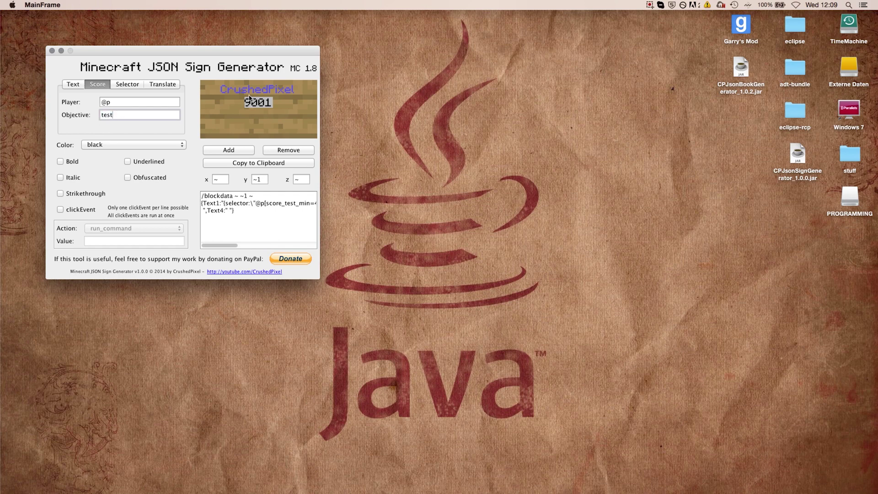
{"action": "left_click", "coordinate": [124, 102]}
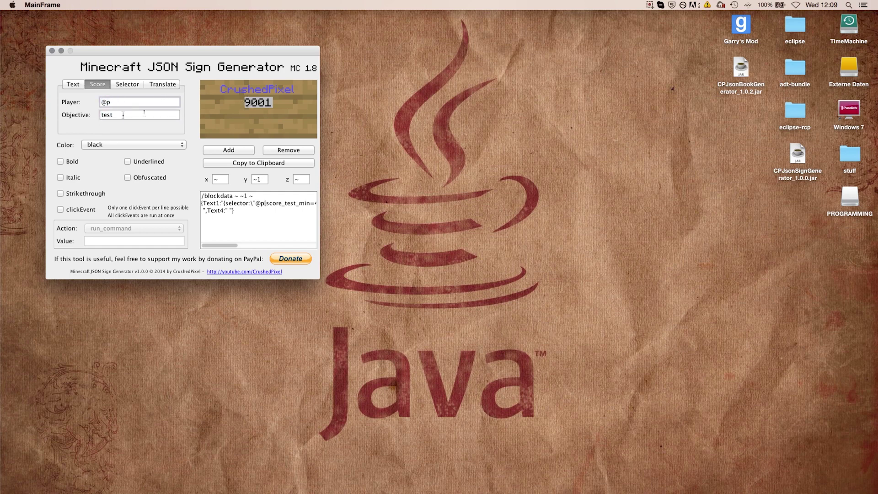
{"action": "left_click", "coordinate": [255, 116]}
{"action": "left_click", "coordinate": [258, 104]}
{"action": "left_click", "coordinate": [138, 165]}
{"action": "left_click", "coordinate": [253, 117]}
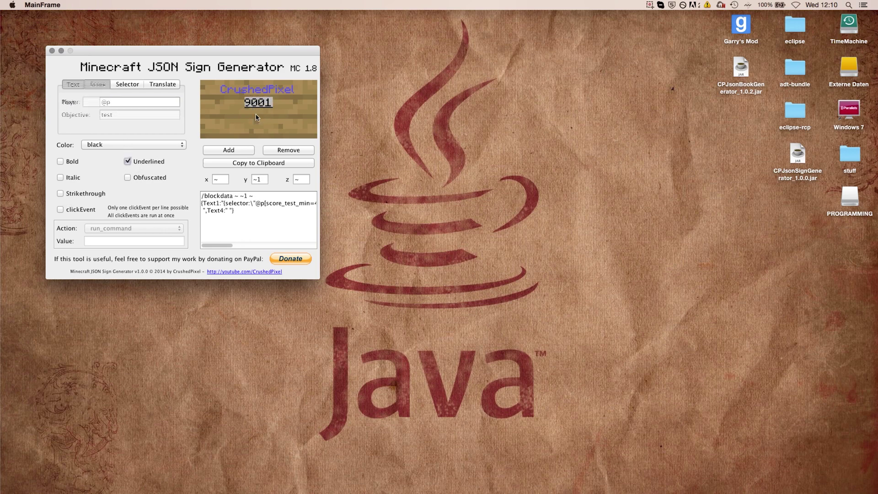
Make line 3 the aqua translation key item.cookie.name and copy the generated command
{"action": "left_click", "coordinate": [159, 84]}
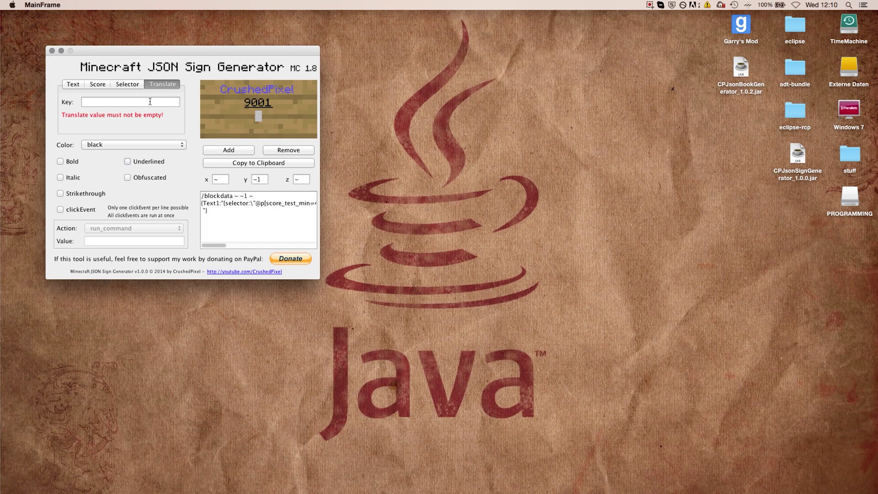
{"action": "left_click", "coordinate": [151, 101]}
{"action": "type", "text": "item"}
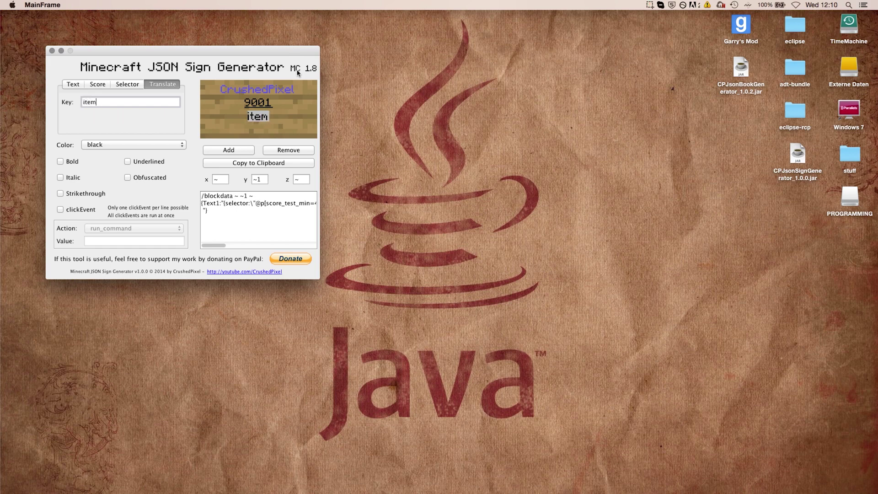
{"action": "type", "text": ".cookie.name"}
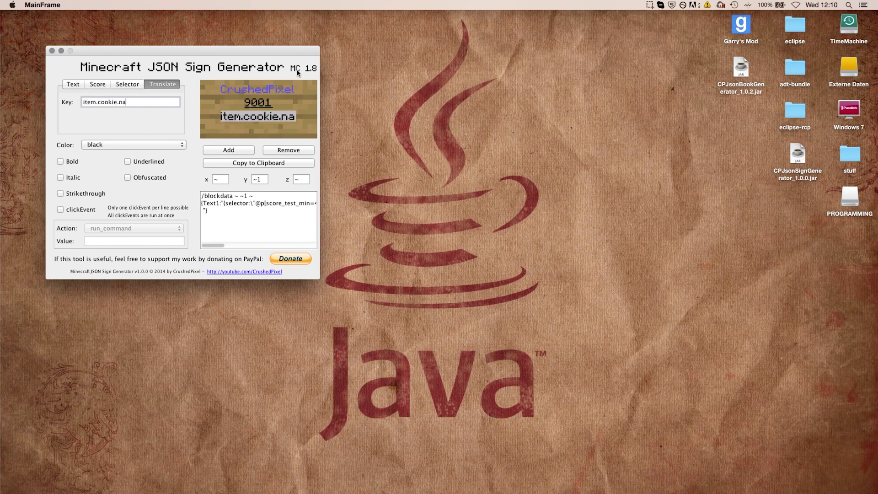
{"action": "left_click", "coordinate": [153, 146]}
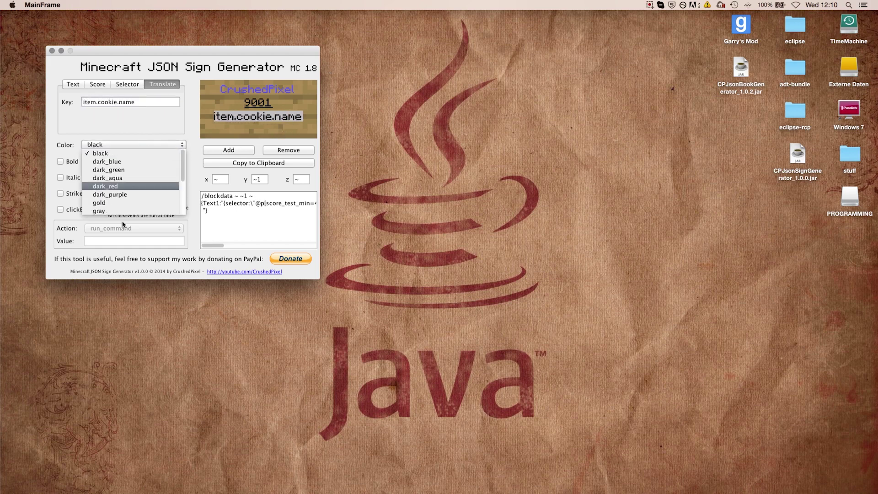
{"action": "scroll", "coordinate": [119, 188], "scroll_direction": "down", "scroll_amount": 5}
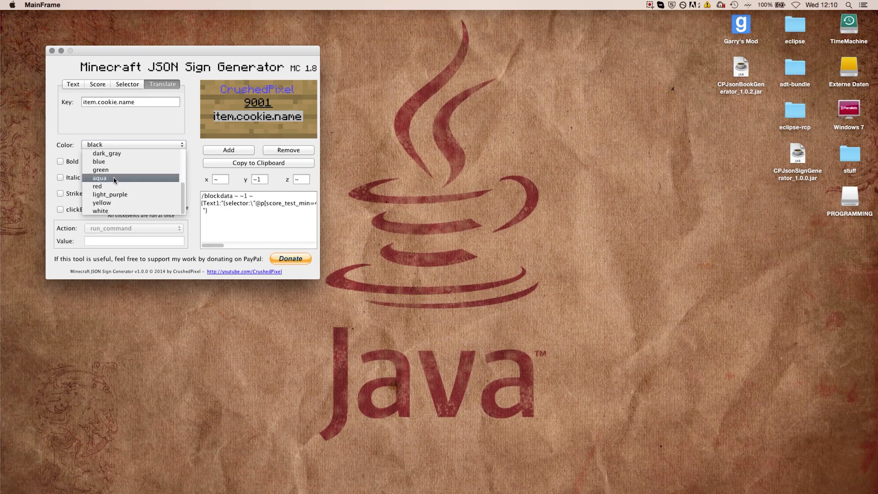
{"action": "left_click", "coordinate": [117, 177]}
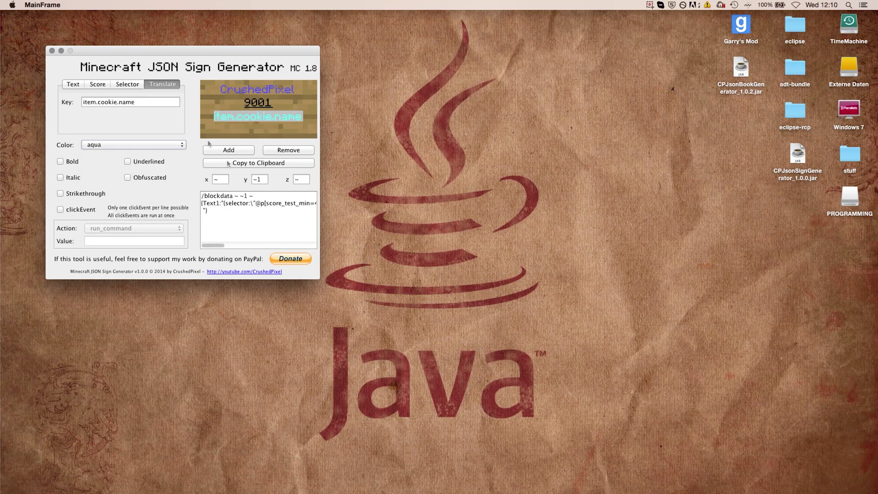
{"action": "left_click", "coordinate": [259, 129]}
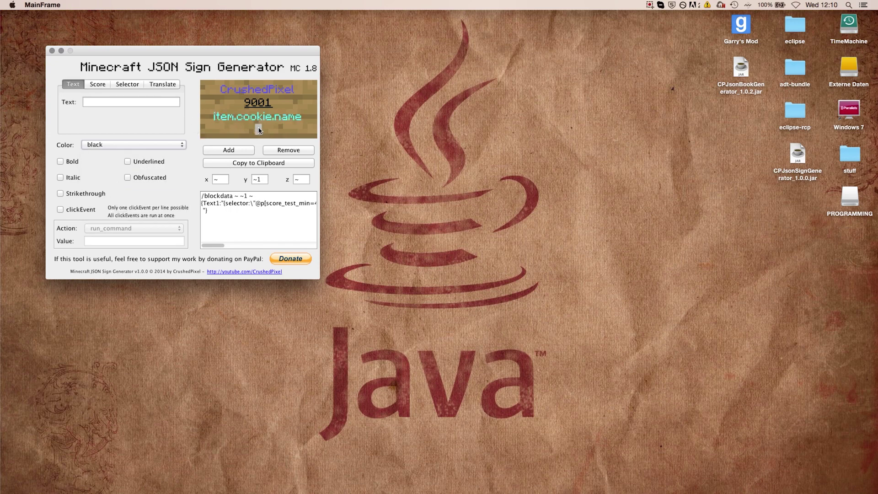
{"action": "left_click", "coordinate": [251, 167]}
Place a blank sign in Minecraft and paste the generated command into a command block
{"action": "key", "text": "ctrl+Right"}
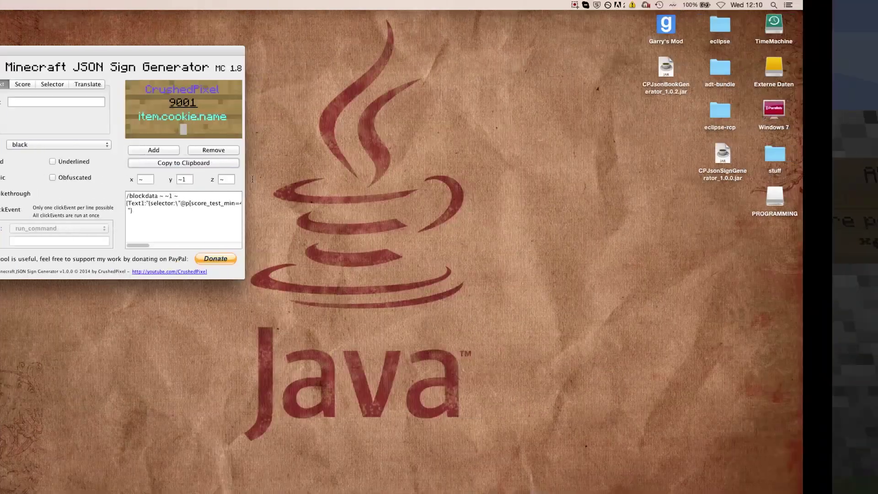
{"action": "key", "text": "Escape"}
{"action": "right_click", "coordinate": [438, 251]}
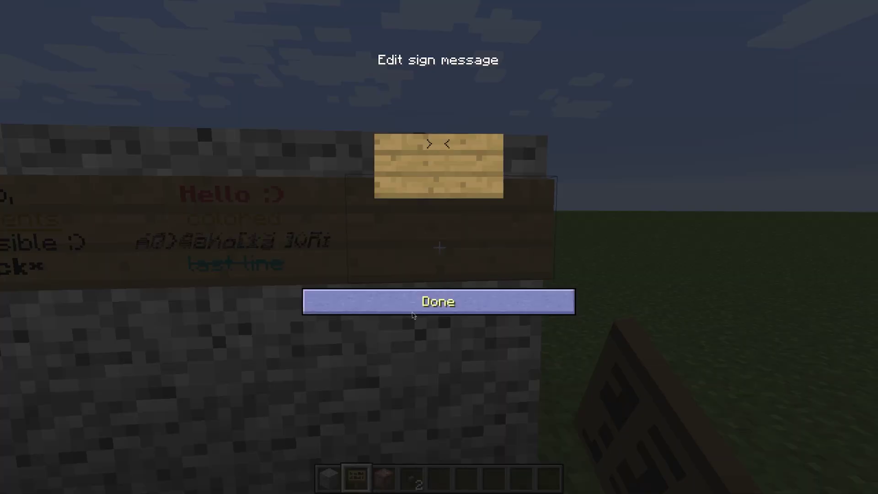
{"action": "left_click", "coordinate": [438, 301]}
{"action": "key", "text": "3"}
{"action": "right_click", "coordinate": [439, 247]}
{"action": "key", "text": "ctrl+v"}
{"action": "left_click", "coordinate": [413, 320]}
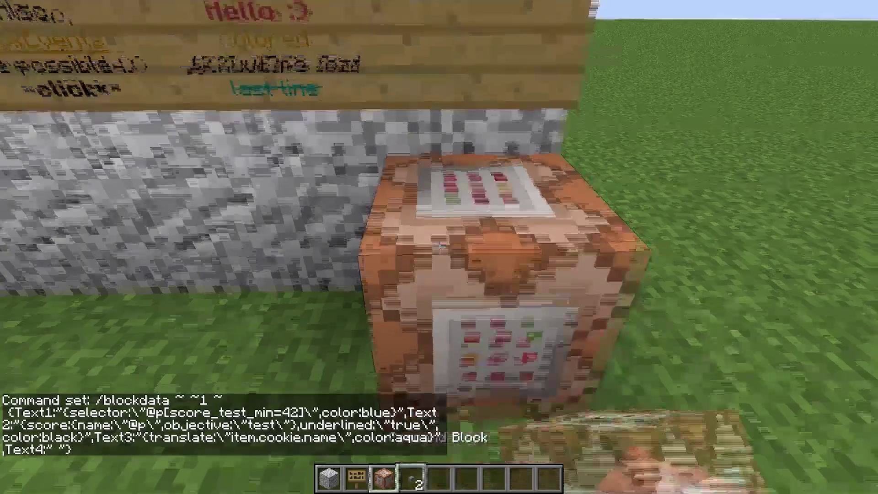
Add a button to the command block and press it, filling the sign with name, underlined 42, Cookie
{"action": "key", "text": "4"}
{"action": "right_click", "coordinate": [439, 247]}
{"action": "right_click", "coordinate": [439, 247]}
{"action": "key", "text": "w"}
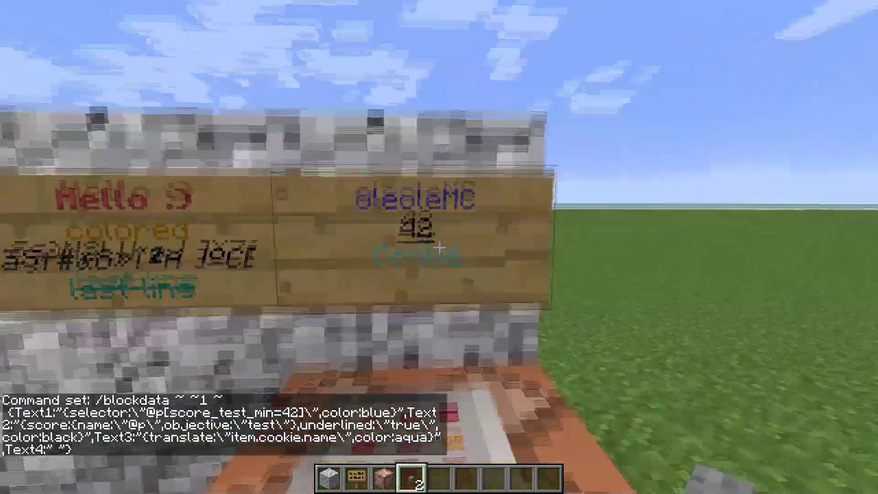
{"action": "key", "text": "e"}
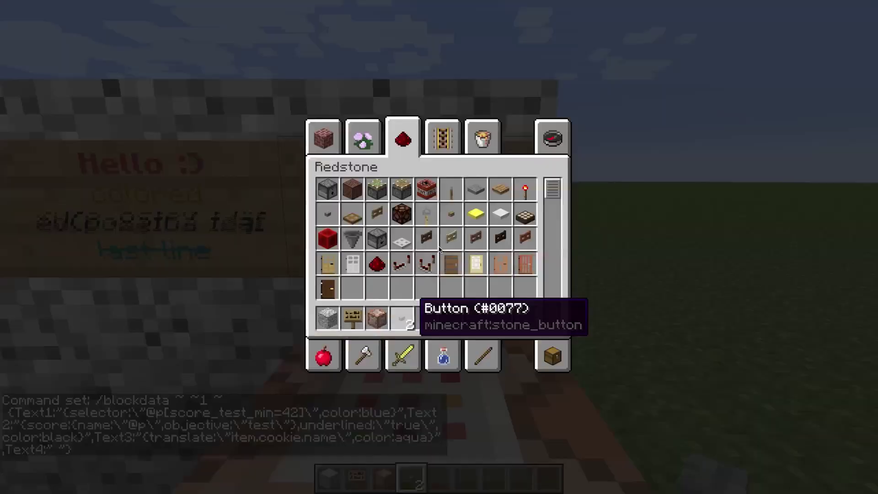
{"action": "key", "text": "ctrl+Left"}
{"action": "key", "text": "ctrl+Right"}
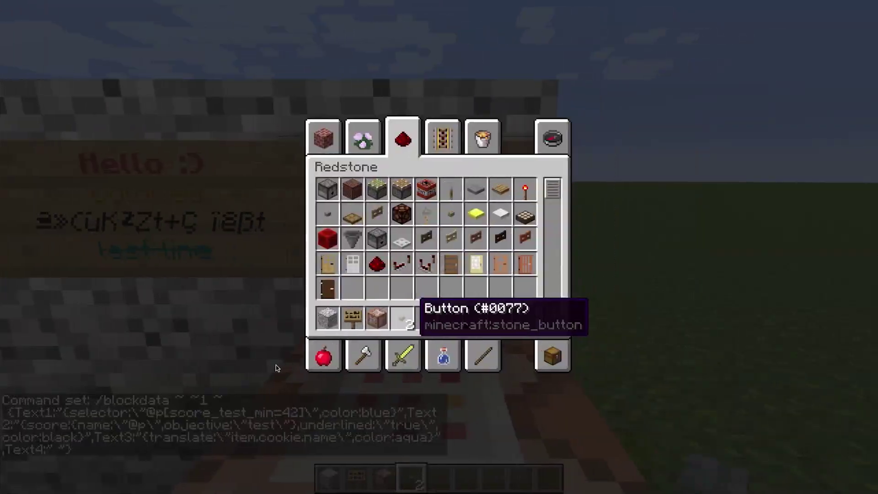
{"action": "key", "text": "e"}
{"action": "key", "text": "s"}
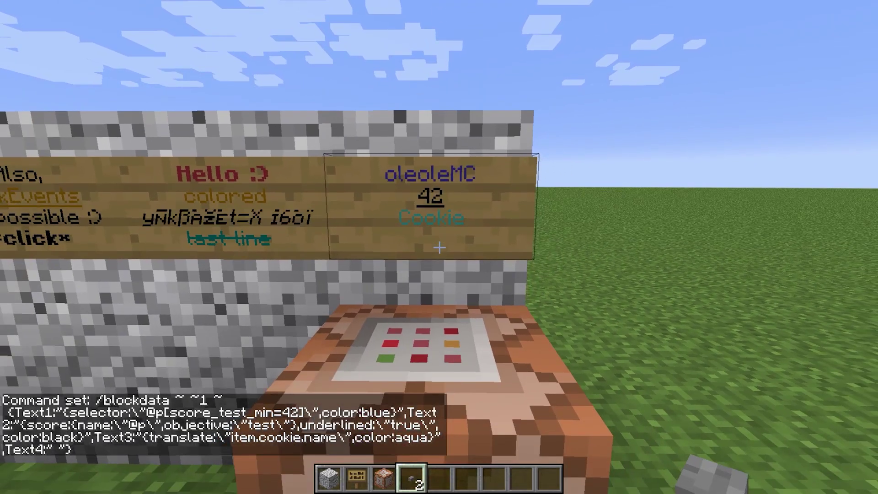
{"action": "key", "text": "Escape"}
{"action": "left_click", "coordinate": [389, 250]}
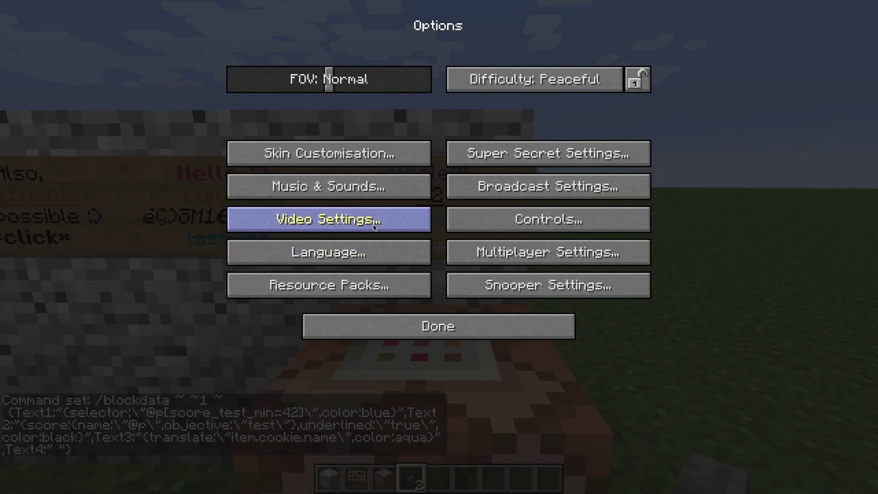
Switch the game language to Deutsch (Deutschland) and see the sign's third line read Keks
{"action": "left_click", "coordinate": [346, 251]}
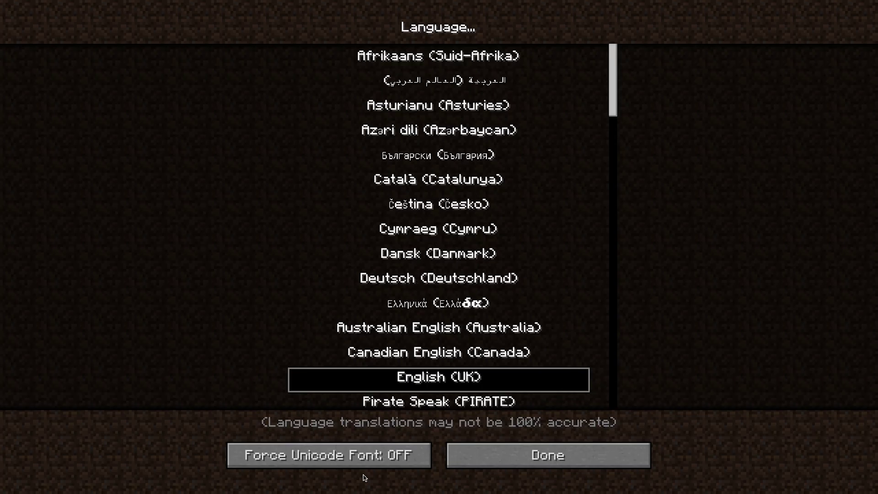
{"action": "left_click", "coordinate": [391, 286]}
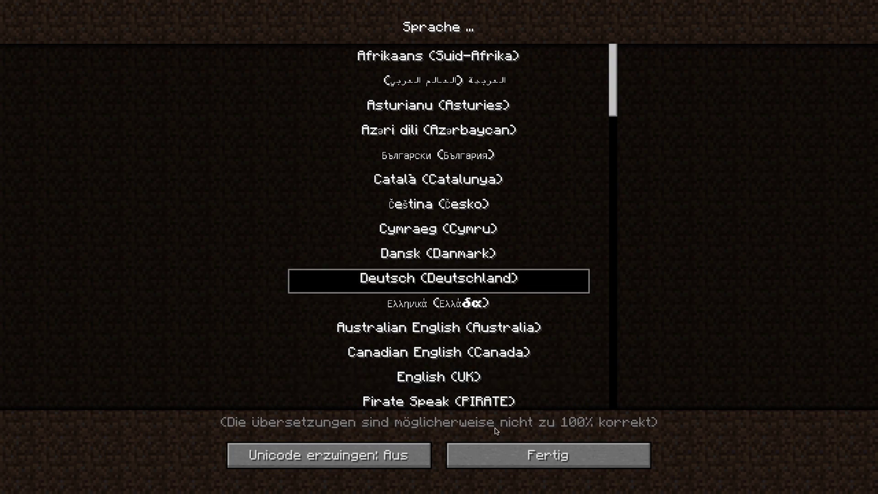
{"action": "left_click", "coordinate": [505, 466]}
{"action": "key", "text": "Escape"}
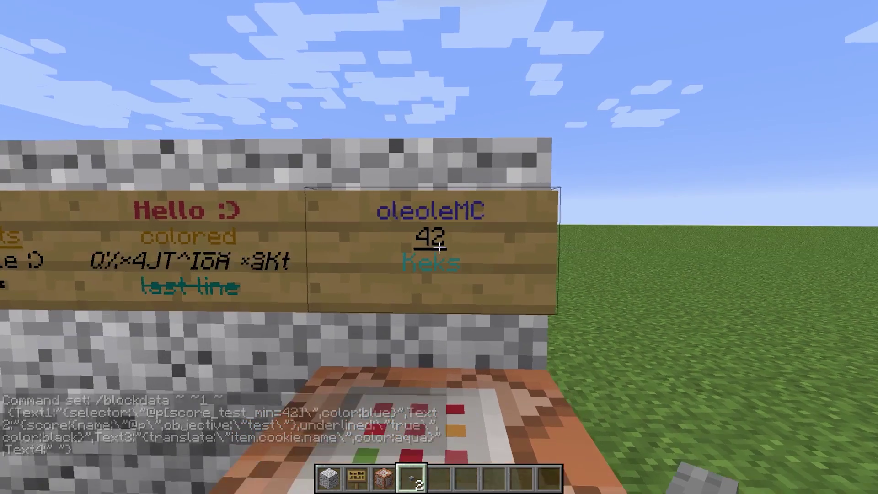
{"action": "key", "text": "s"}
{"action": "key", "text": "w"}
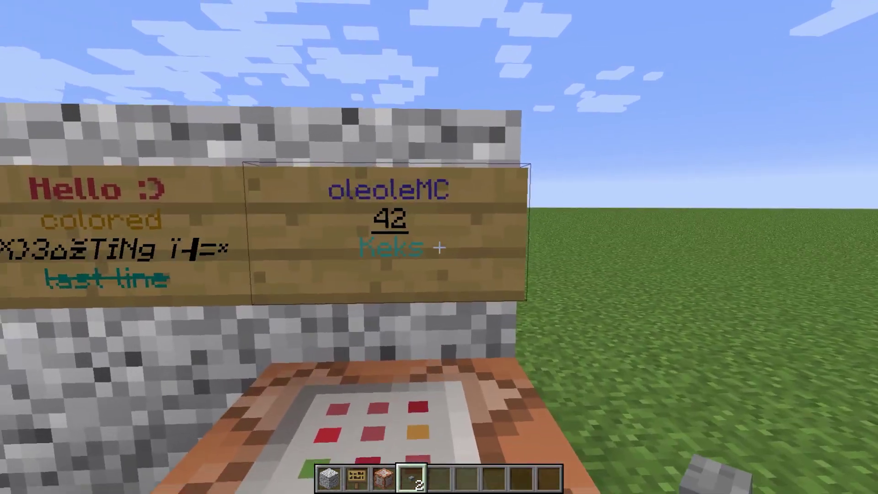
{"action": "key", "text": "s"}
{"action": "key", "text": "s"}
{"action": "key", "text": "w"}
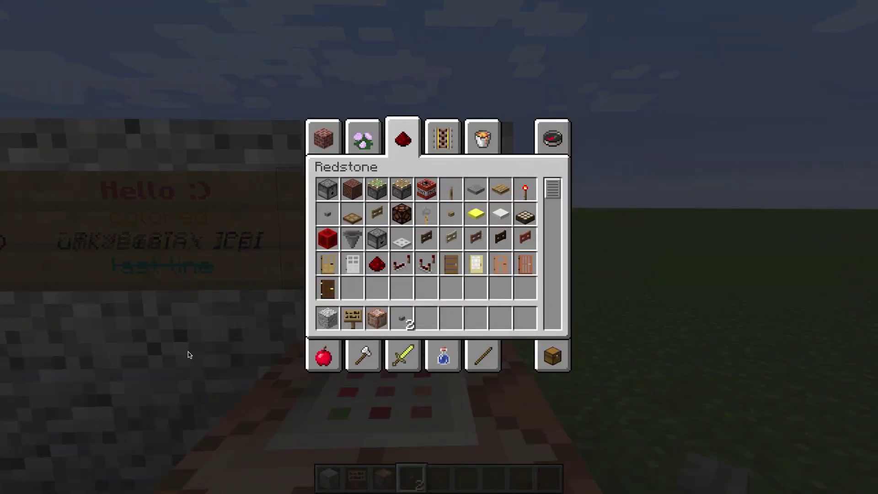
Check the item.cookie.name line's settings in the sign generator
{"action": "key", "text": "e"}
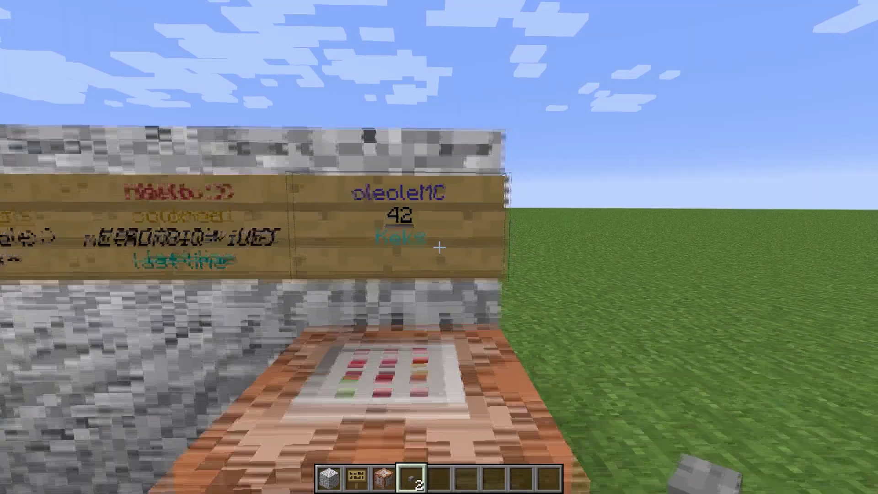
{"action": "key", "text": "e"}
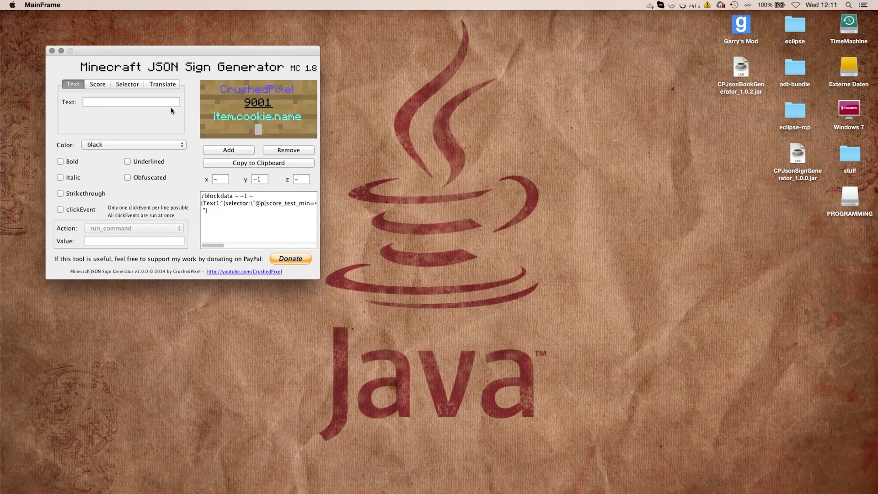
{"action": "left_click", "coordinate": [258, 117]}
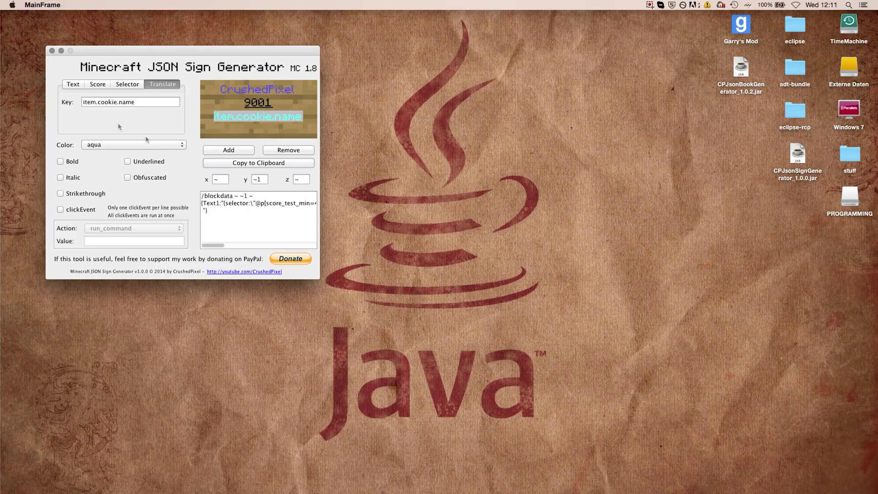
Set the game language back to English (UK)
{"action": "key", "text": "ctrl+Right"}
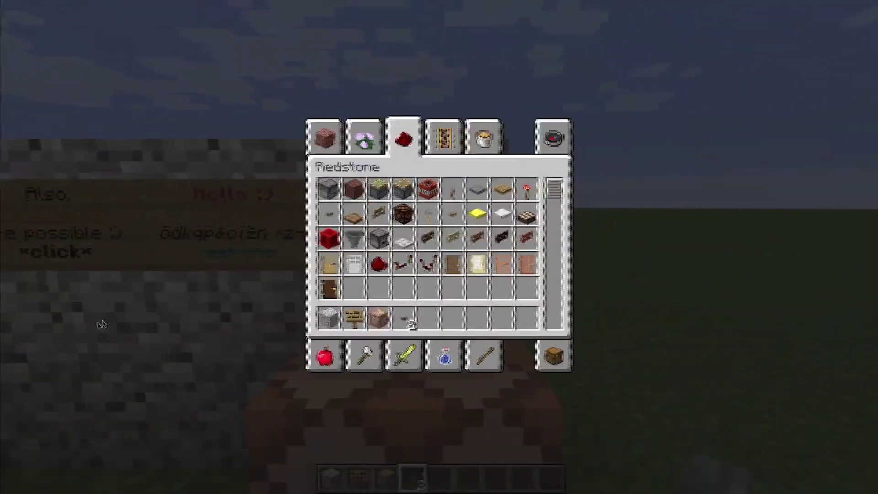
{"action": "key", "text": "Escape"}
{"action": "key", "text": "Escape"}
{"action": "left_click", "coordinate": [391, 247]}
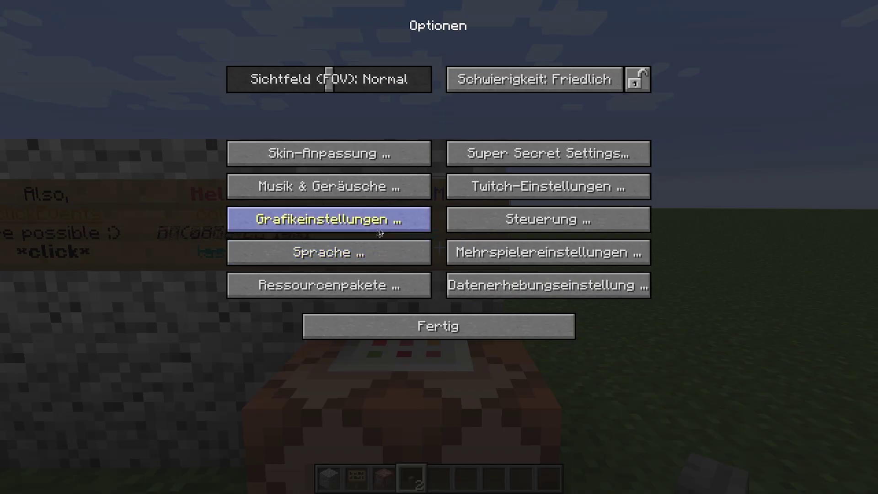
{"action": "left_click", "coordinate": [380, 250]}
{"action": "scroll", "coordinate": [416, 266], "scroll_direction": "down", "scroll_amount": 3}
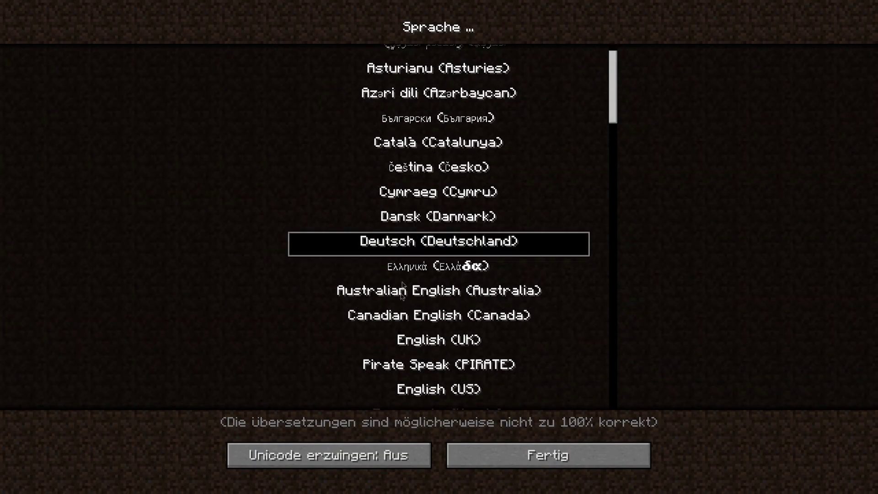
{"action": "left_click", "coordinate": [413, 341]}
{"action": "left_click", "coordinate": [506, 446]}
Return to the world and view the signs, whose third line reads Cookie again
{"action": "key", "text": "Escape"}
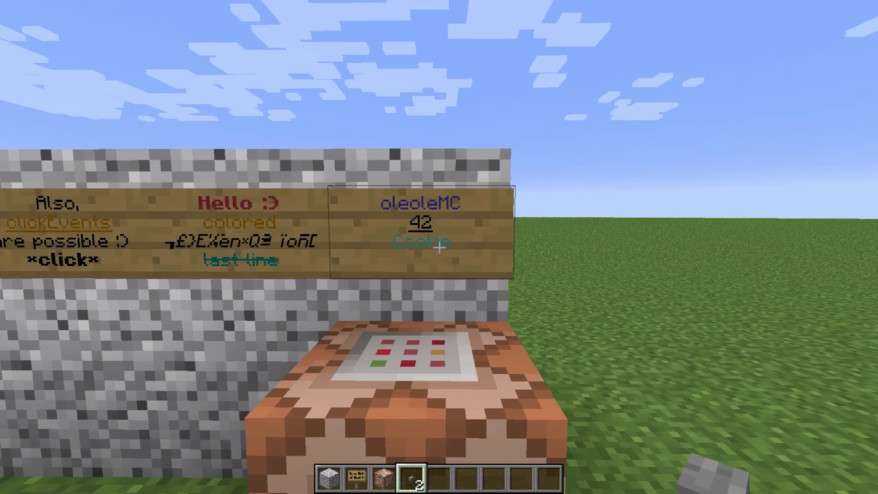
{"action": "key", "text": "a"}
{"action": "key", "text": "s"}
{"action": "key", "text": "w"}
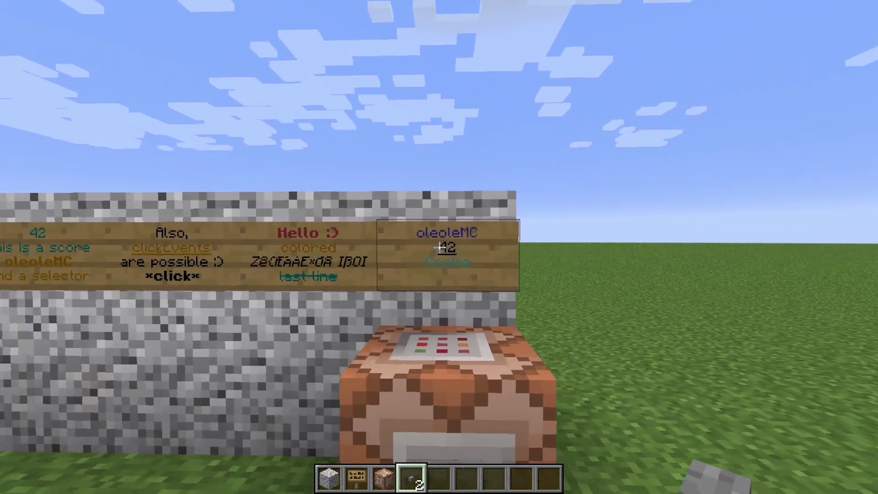
{"action": "key", "text": "w"}
{"action": "key", "text": "s"}
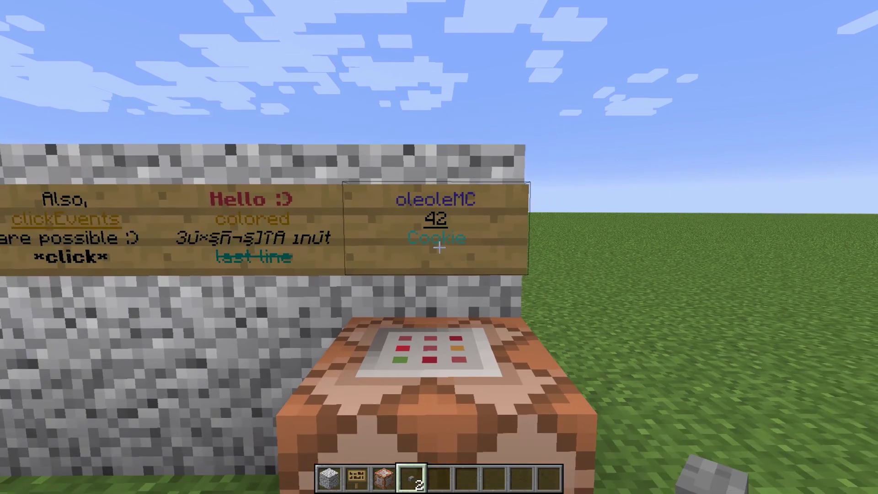
Run /scoreboard players set for the player's test score to 1, hiding the name line
{"action": "key", "text": "slash"}
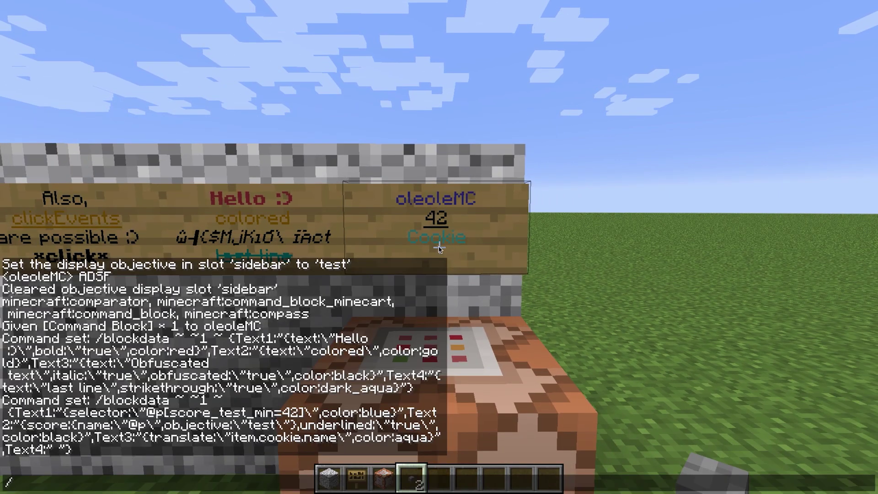
{"action": "type", "text": "scoreboard players set oleoleMC test"}
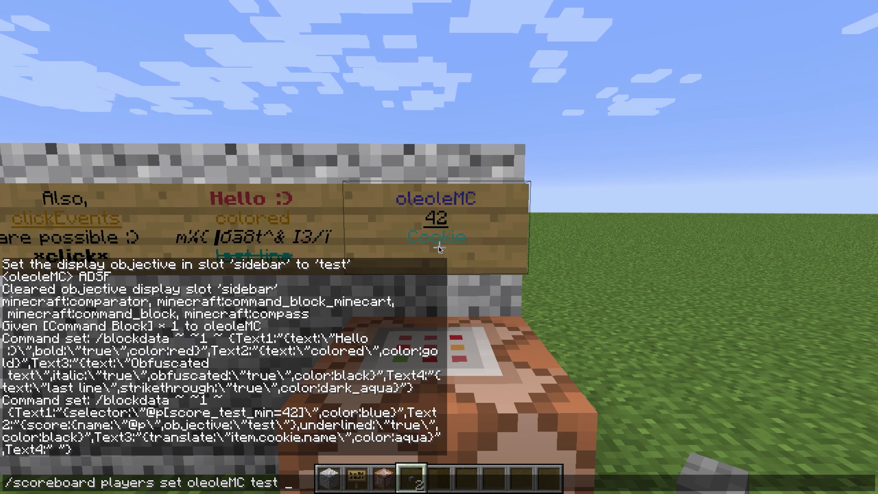
{"action": "type", "text": " 1"}
{"action": "key", "text": "Return"}
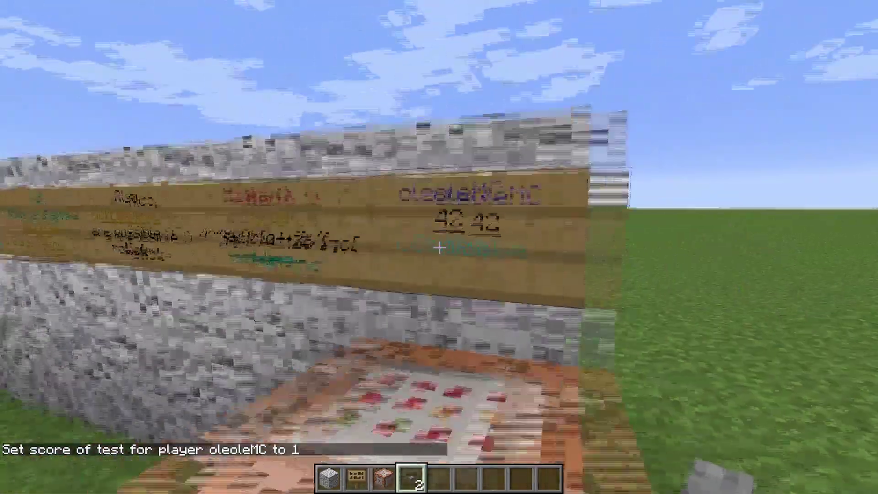
{"action": "key", "text": "s"}
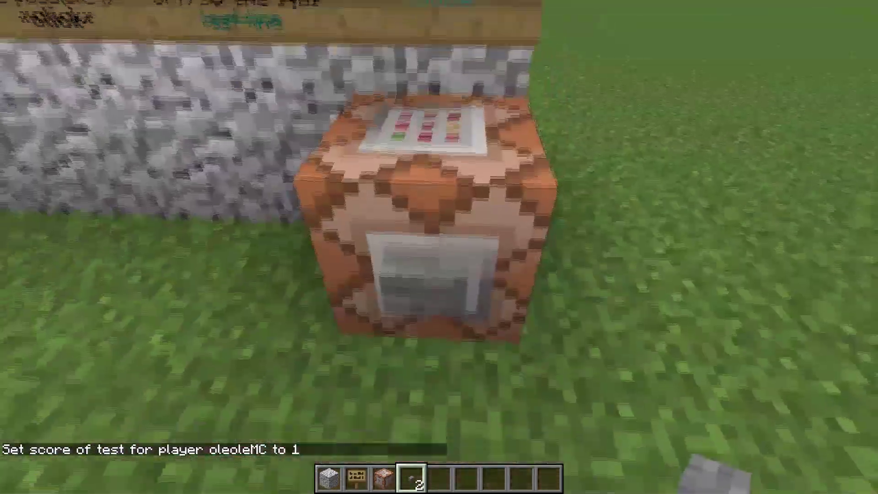
{"action": "key", "text": "s"}
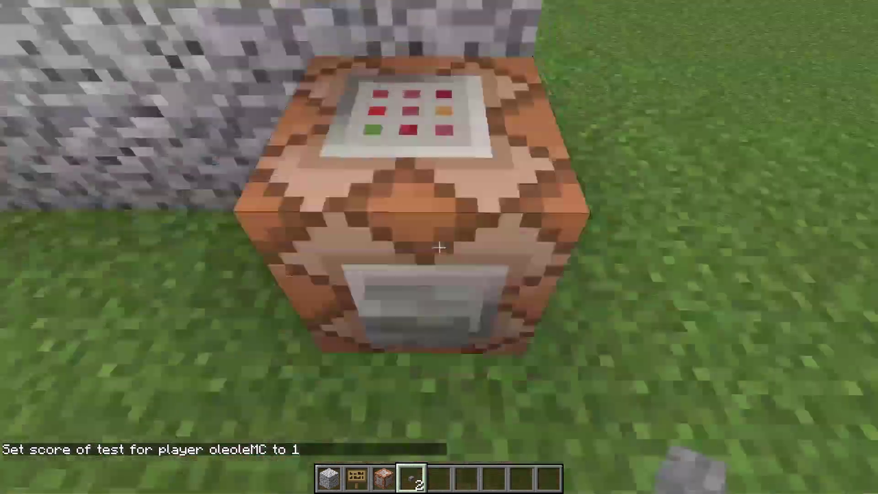
{"action": "key", "text": "w"}
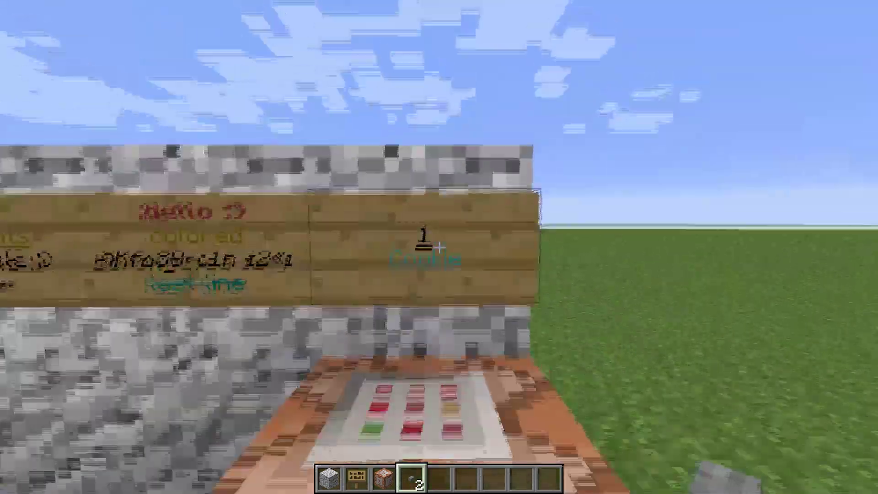
{"action": "key", "text": "e"}
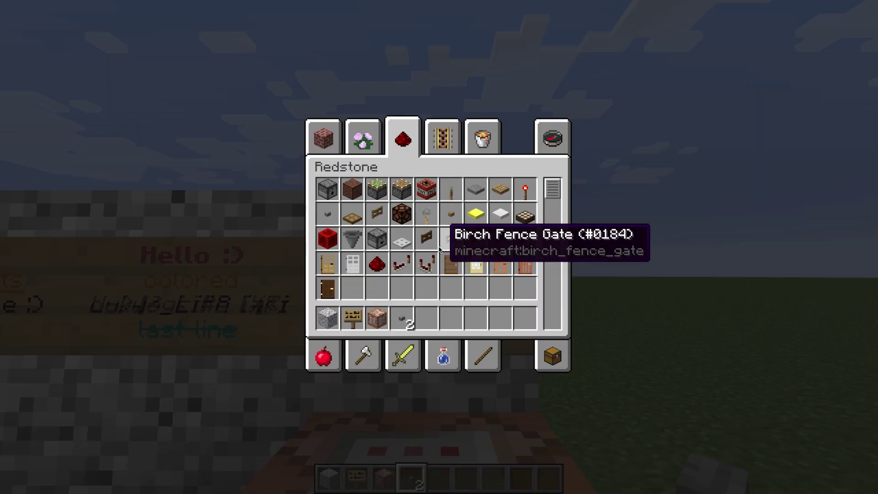
{"action": "key", "text": "ctrl+Left"}
Check the selector's score condition, then rerun the scoreboard command setting test to 9001
{"action": "left_click", "coordinate": [236, 88]}
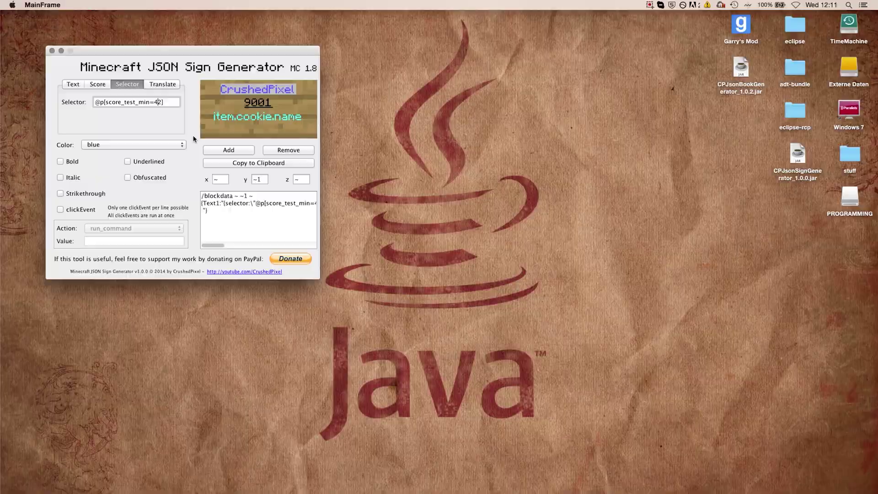
{"action": "key", "text": "ctrl+Right"}
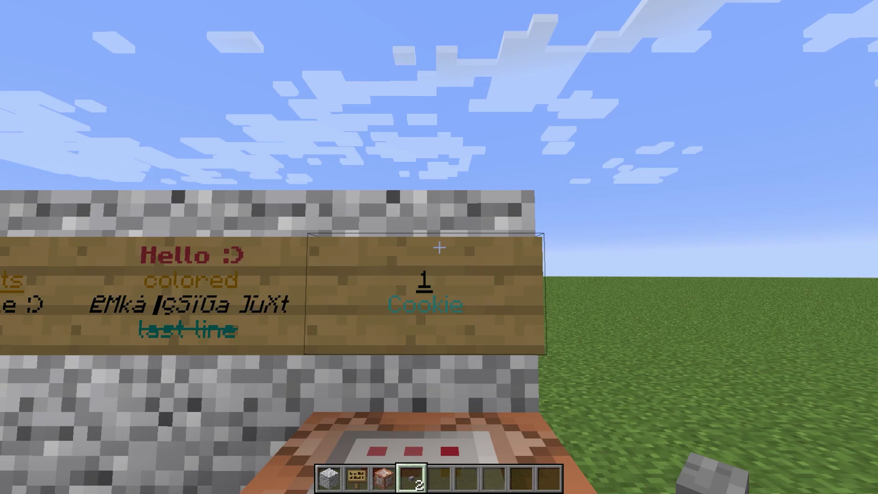
{"action": "key", "text": "t"}
{"action": "key", "text": "Up"}
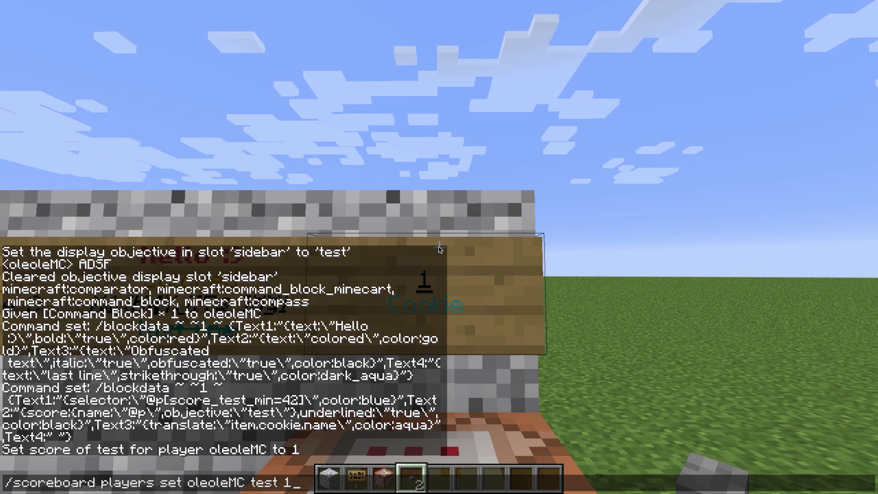
{"action": "key", "text": "Return"}
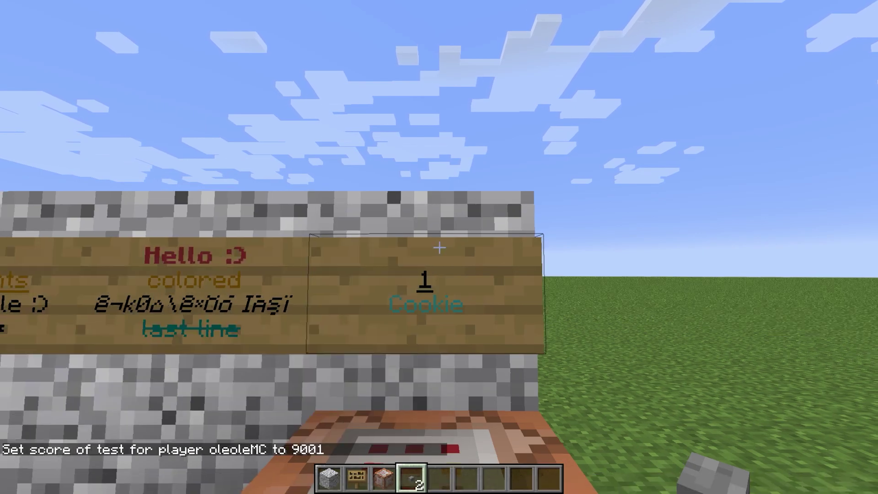
{"action": "key", "text": "w"}
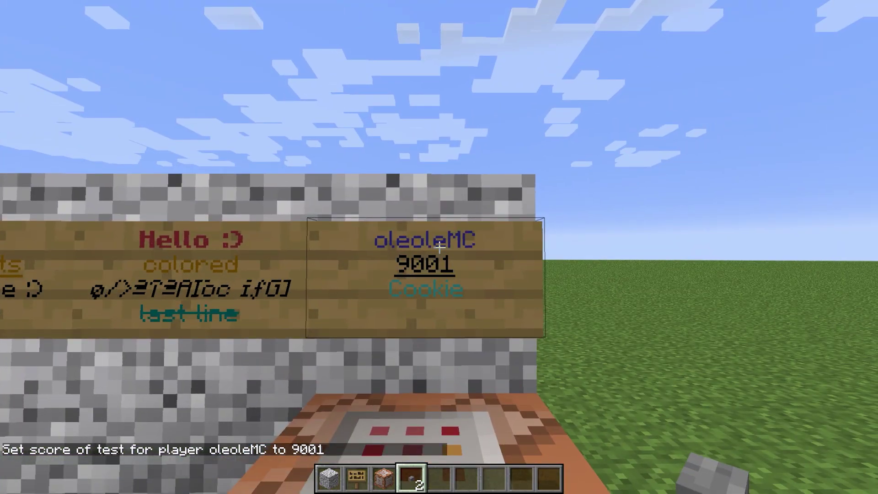
{"action": "key", "text": "s"}
{"action": "key", "text": "s"}
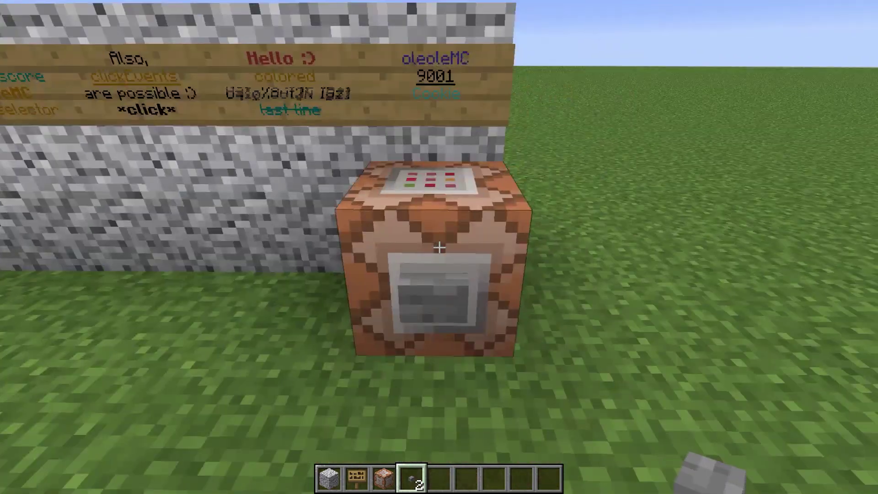
Inspect the command block's stored command and walk around the command block and sign wall
{"action": "right_click", "coordinate": [439, 248]}
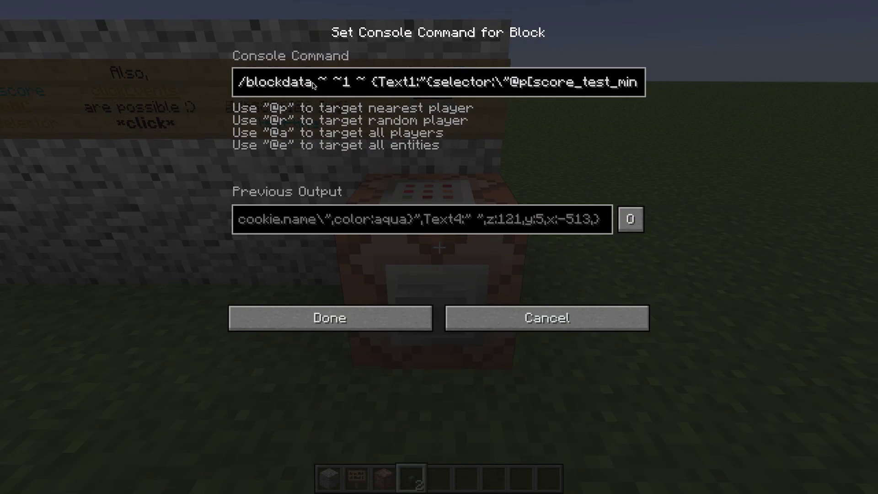
{"action": "key", "text": "Escape"}
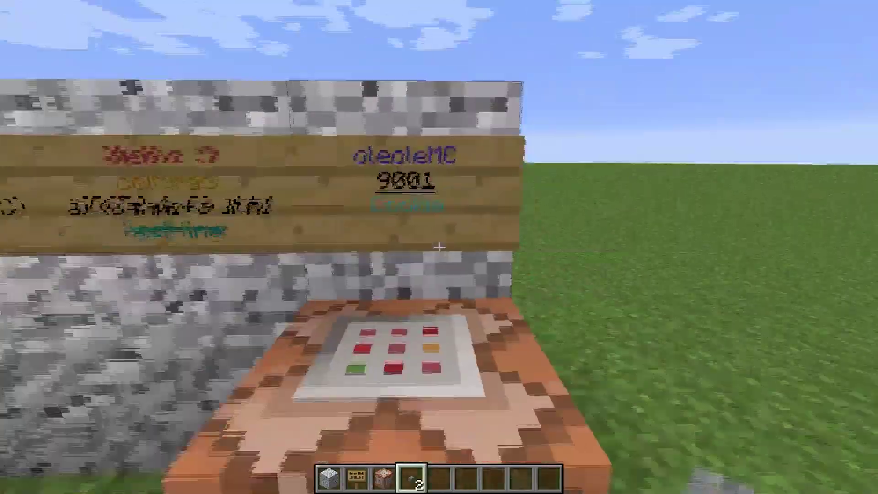
{"action": "key", "text": "s"}
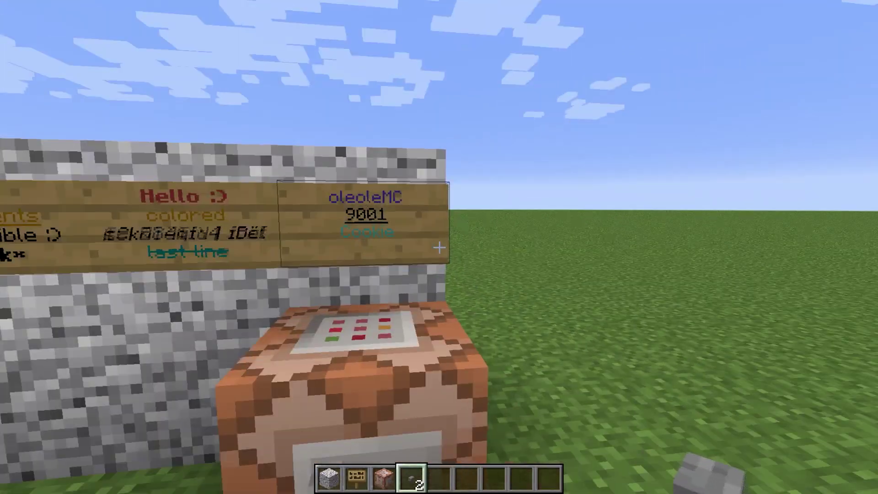
{"action": "key", "text": "d"}
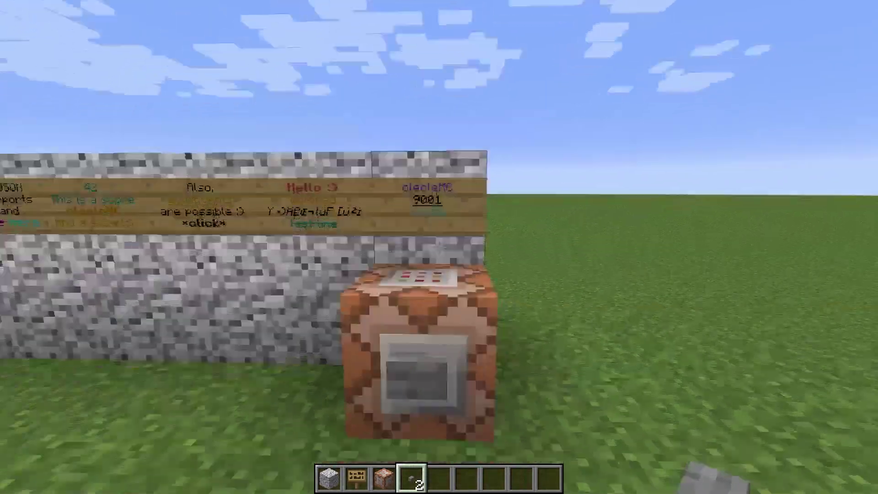
{"action": "key", "text": "1"}
{"action": "key", "text": "d"}
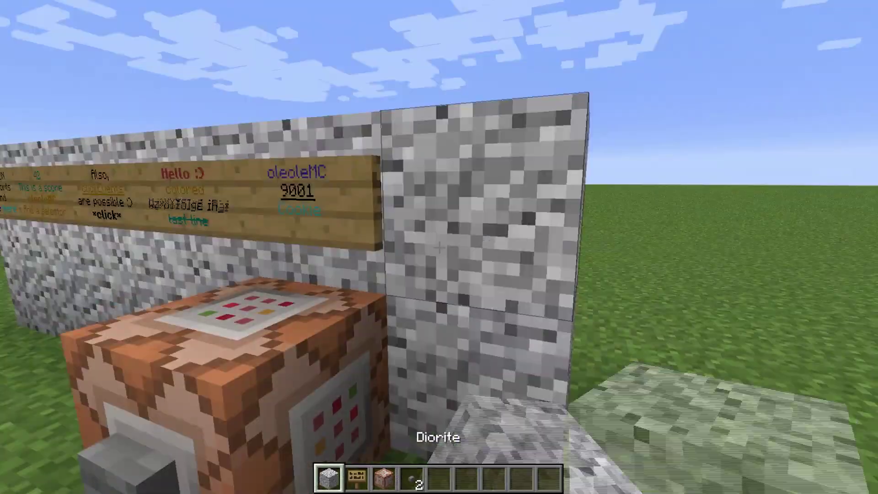
{"action": "key", "text": "3"}
{"action": "key", "text": "s"}
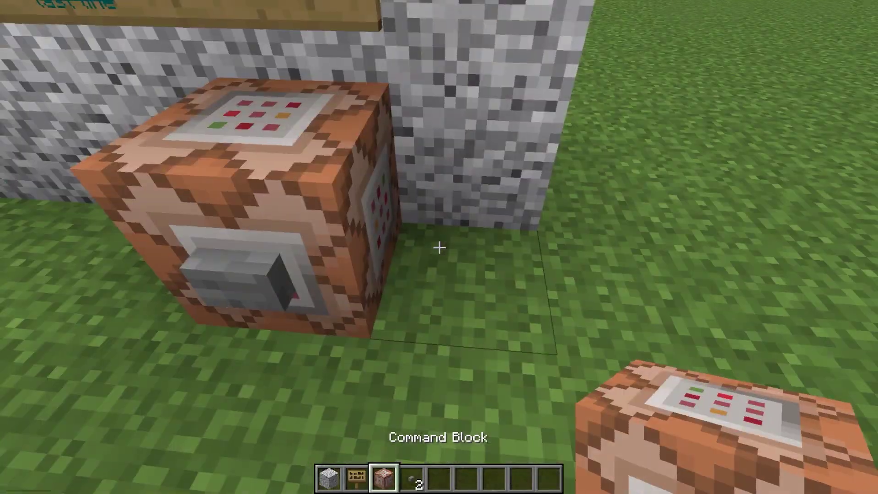
{"action": "key", "text": "w"}
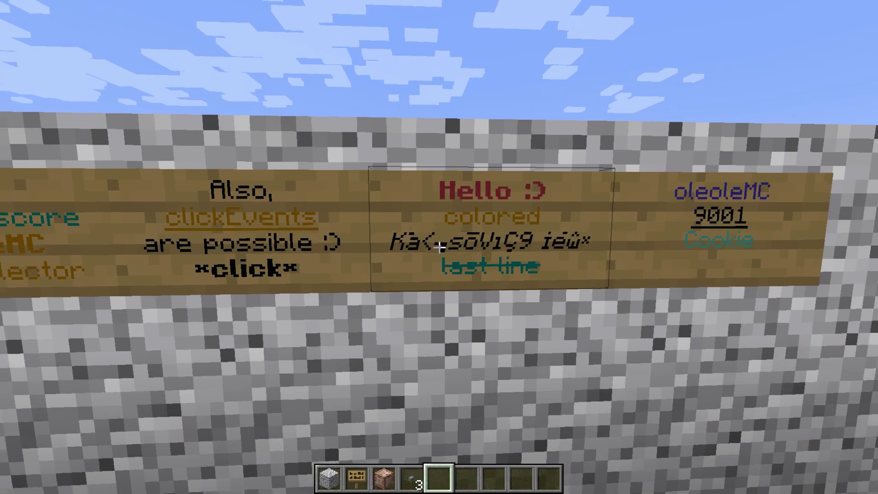
{"action": "scroll", "coordinate": [439, 247], "scroll_direction": "down", "scroll_amount": 2}
{"action": "key", "text": "d"}
Remove the cookie from hotbar slot 5 in the creative inventory
{"action": "key", "text": "e"}
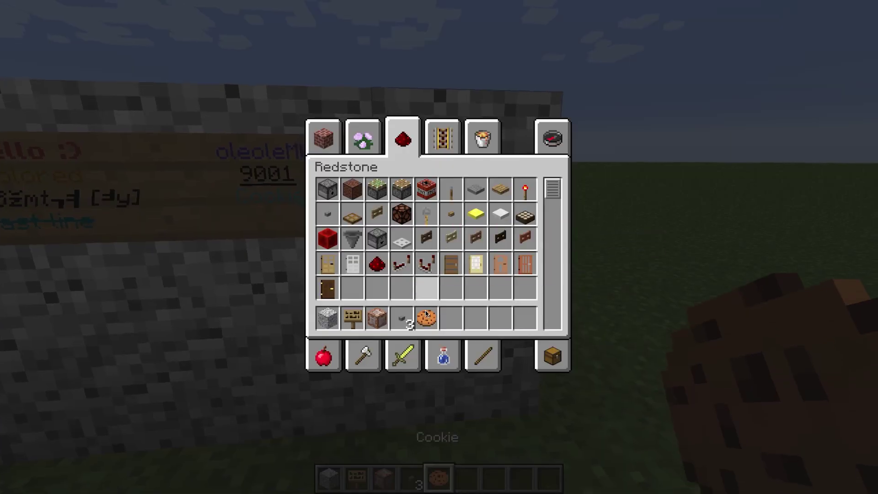
{"action": "left_click", "coordinate": [418, 315]}
{"action": "key", "text": "e"}
{"action": "key", "text": "e"}
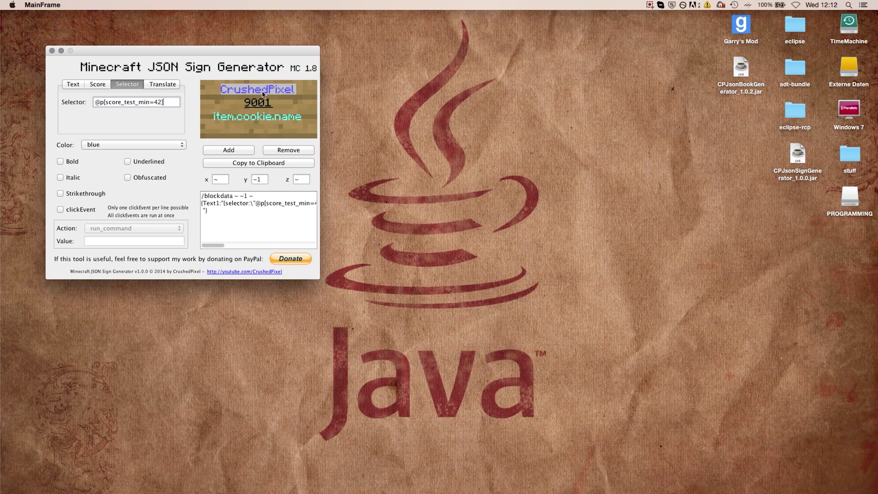
Delete the selector, 9001 score and item.cookie.name lines from the sign
{"action": "left_click", "coordinate": [277, 151]}
{"action": "left_click", "coordinate": [256, 102]}
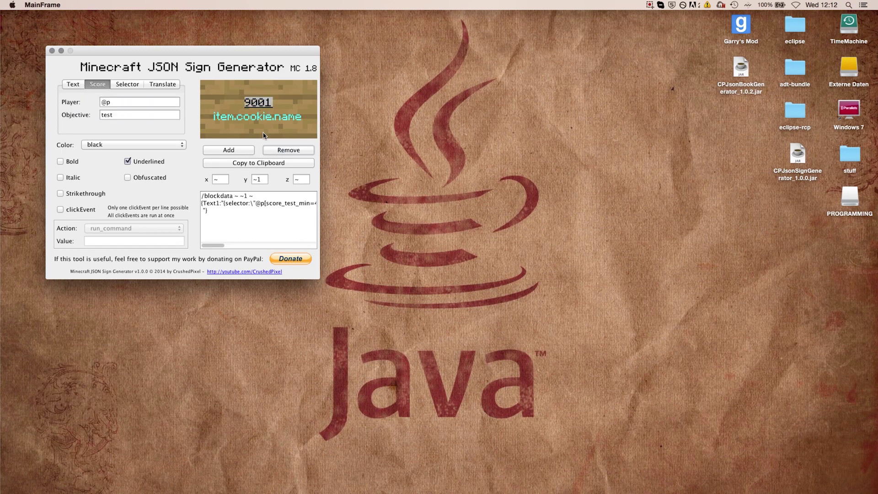
{"action": "left_click", "coordinate": [276, 151]}
{"action": "left_click", "coordinate": [263, 122]}
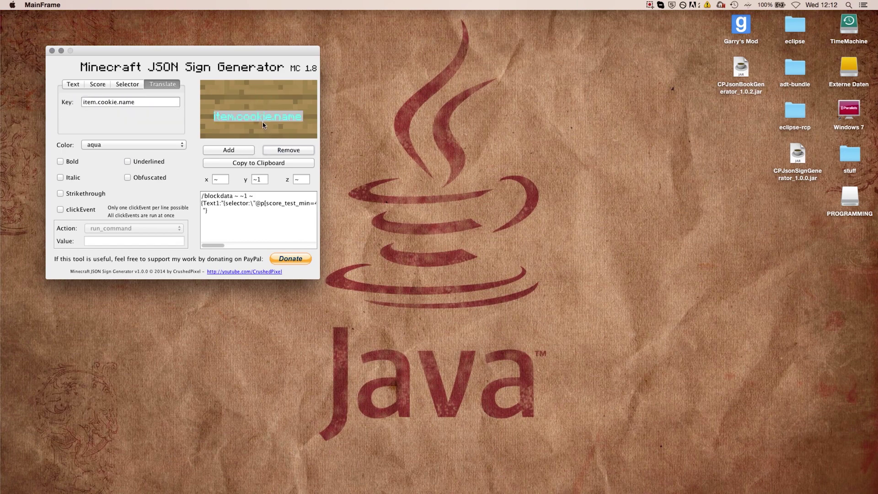
{"action": "left_click", "coordinate": [277, 151]}
Enter 'Click here', 'to get' and 'a' on the first three lines
{"action": "left_click", "coordinate": [158, 98]}
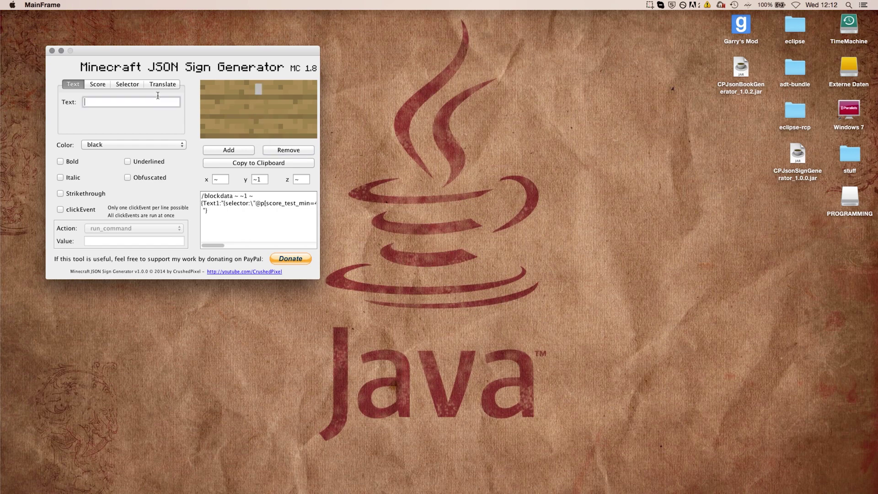
{"action": "type", "text": "Click here"}
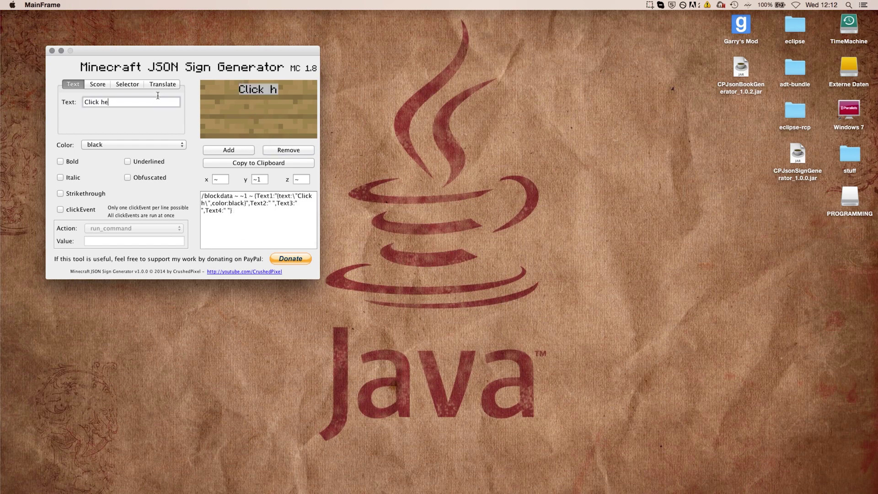
{"action": "left_click", "coordinate": [257, 108]}
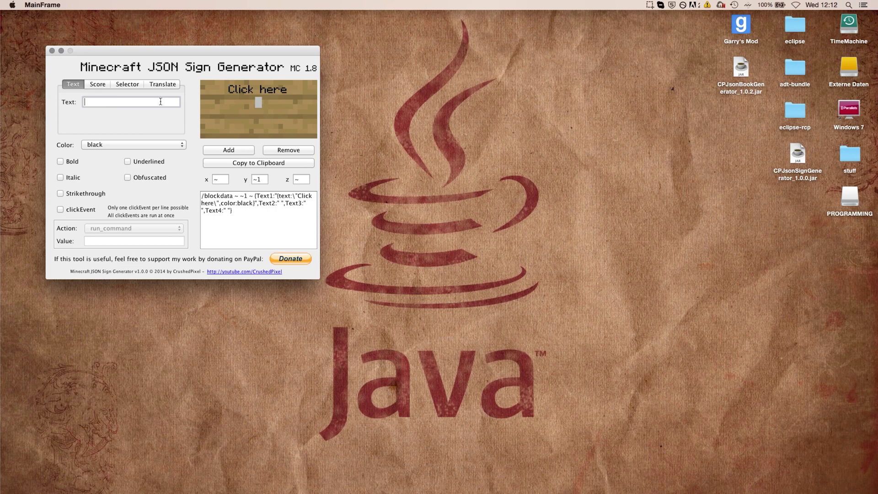
{"action": "type", "text": "to get"}
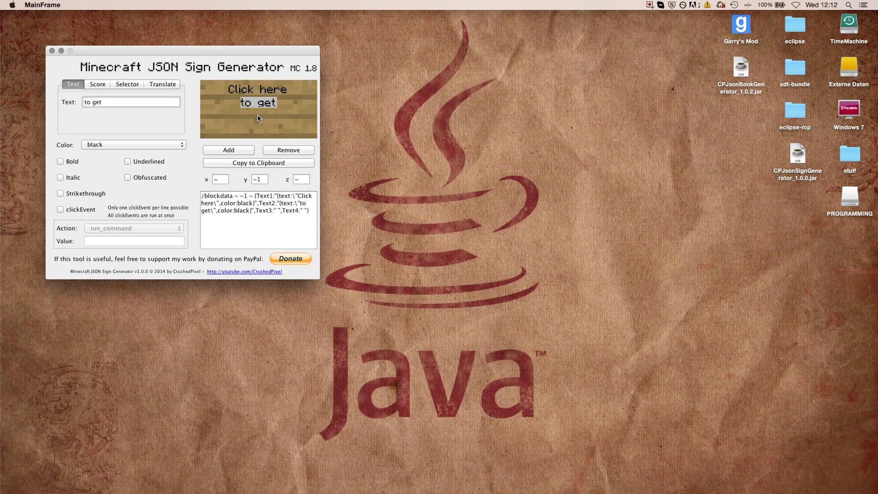
{"action": "left_click", "coordinate": [259, 117]}
{"action": "type", "text": "a"}
Make the fourth line the translation key item.cookie.name
{"action": "left_click", "coordinate": [259, 130]}
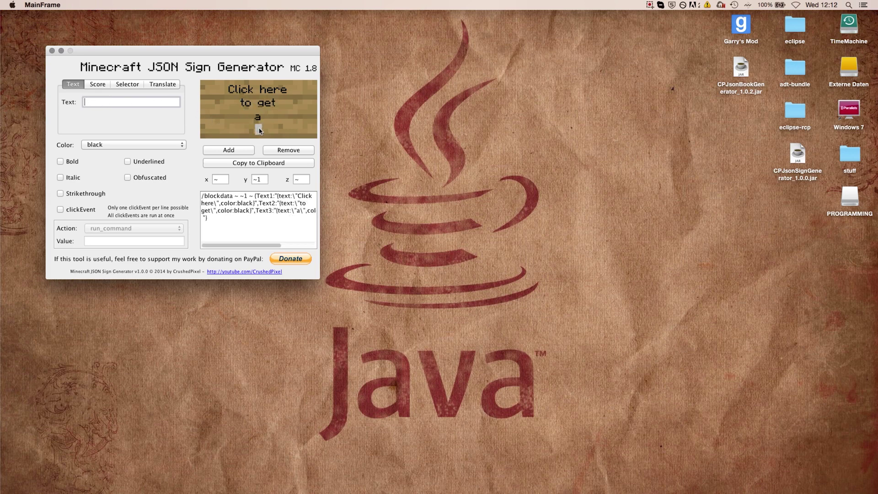
{"action": "left_click", "coordinate": [163, 84]}
{"action": "left_click", "coordinate": [130, 102]}
{"action": "type", "text": "it"}
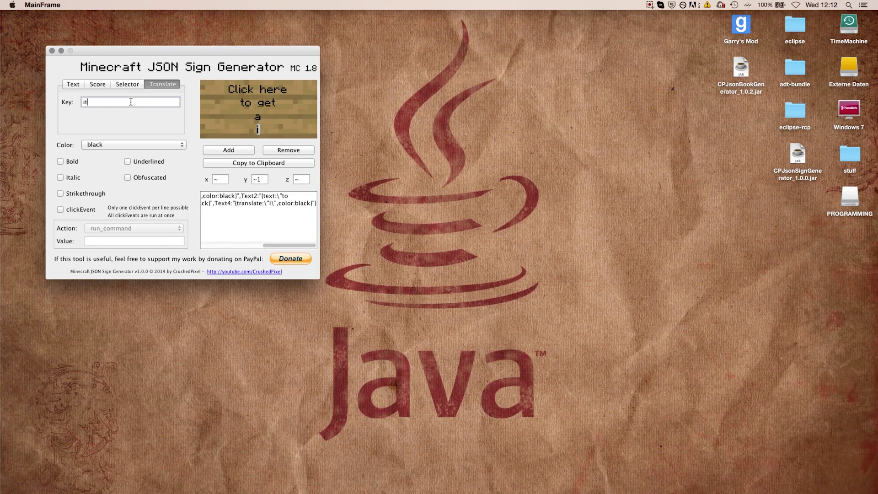
{"action": "type", "text": "em.cookie.name"}
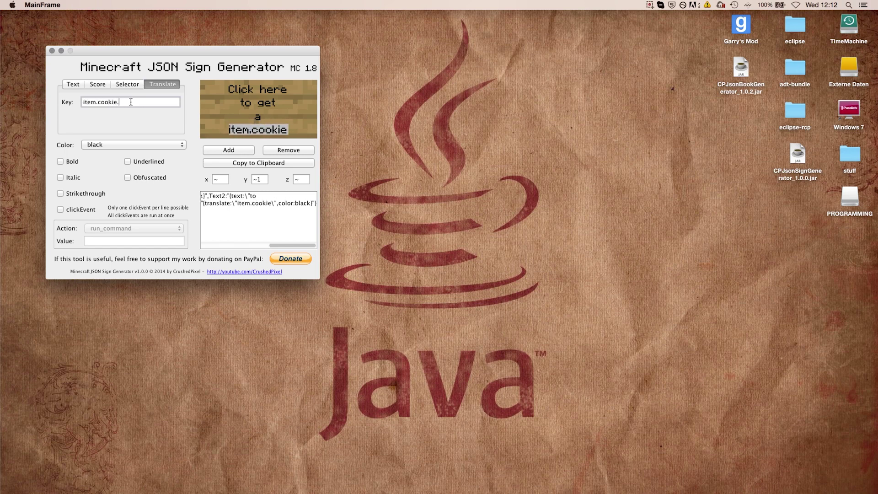
Add a gold, underlined 'tasty' after 'a' on the third line
{"action": "left_click", "coordinate": [259, 119]}
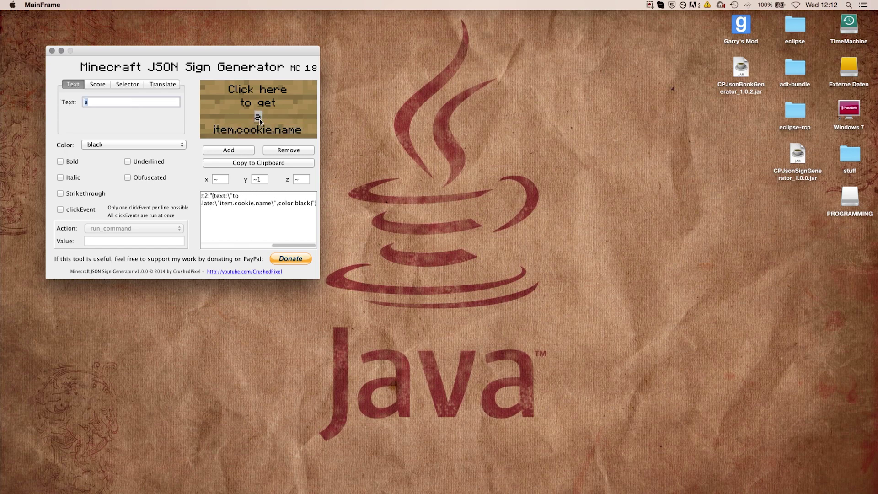
{"action": "type", "text": "tasty"}
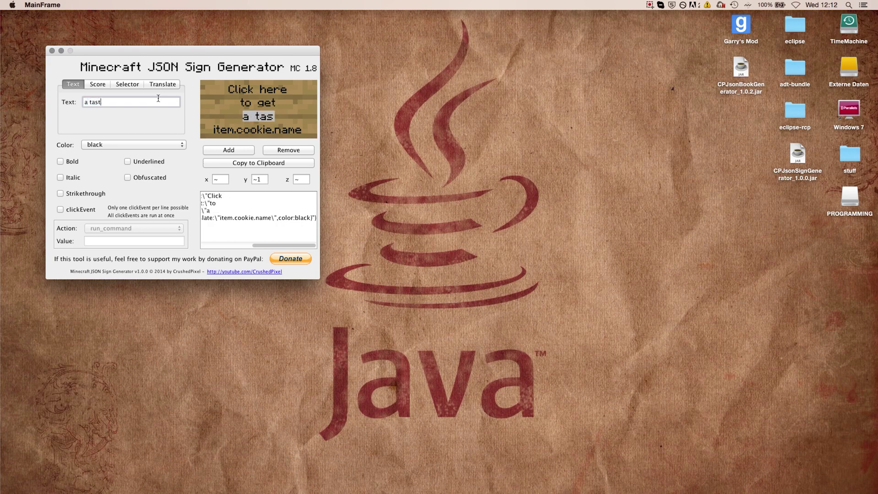
{"action": "left_click", "coordinate": [125, 142]}
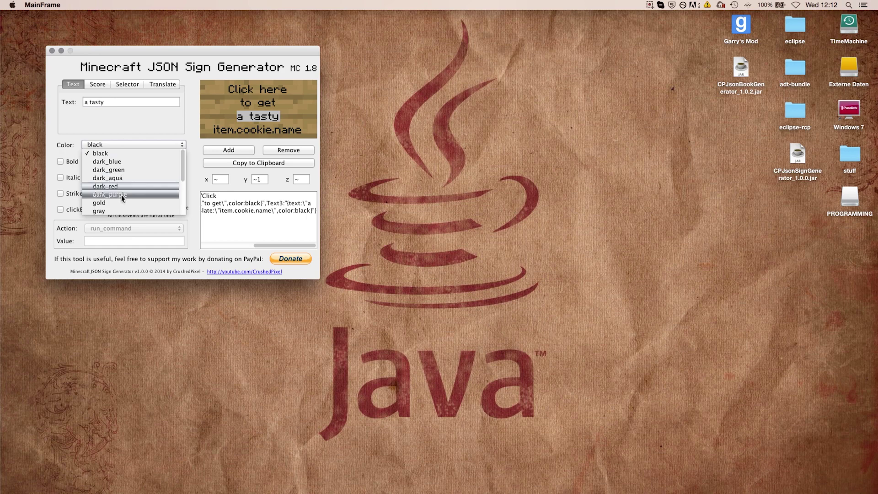
{"action": "left_click", "coordinate": [130, 152]}
{"action": "left_click", "coordinate": [280, 150]}
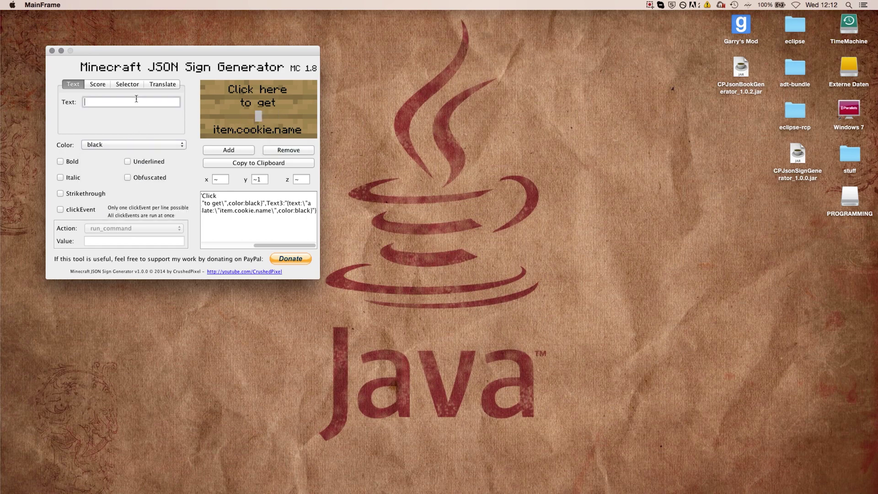
{"action": "type", "text": "a"}
{"action": "left_click", "coordinate": [228, 150]}
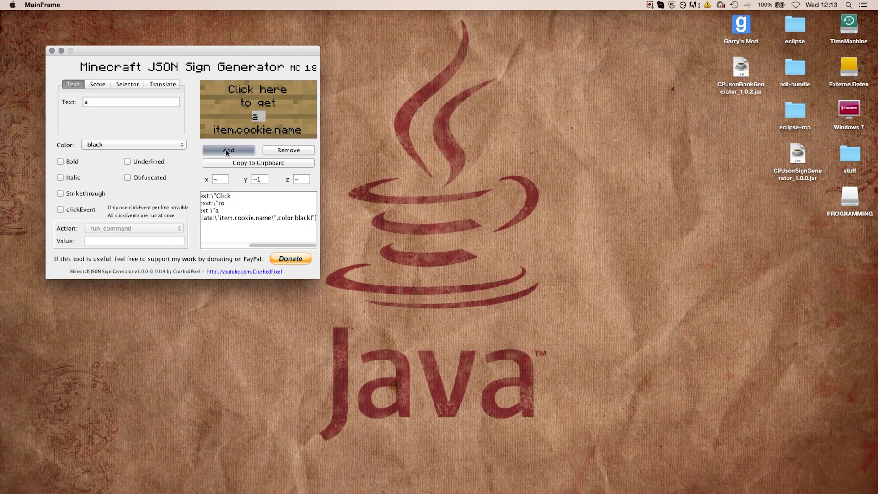
{"action": "type", "text": "tasty"}
{"action": "left_click", "coordinate": [120, 145]}
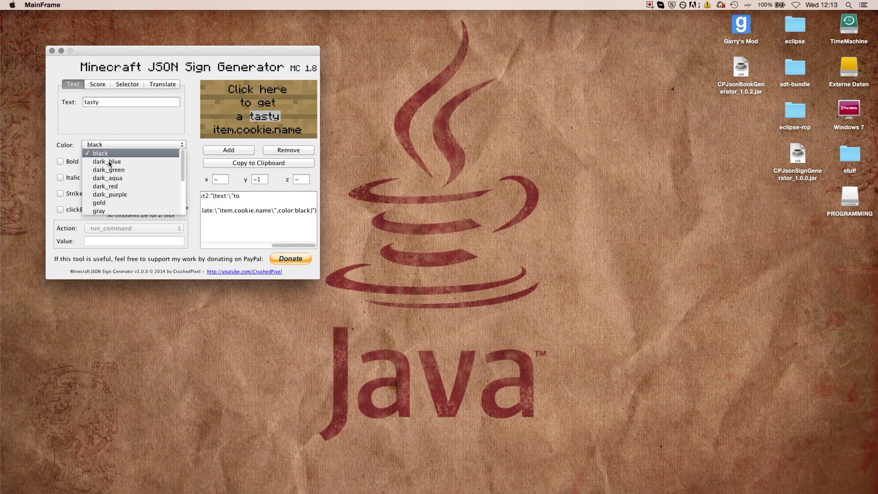
{"action": "left_click", "coordinate": [117, 204]}
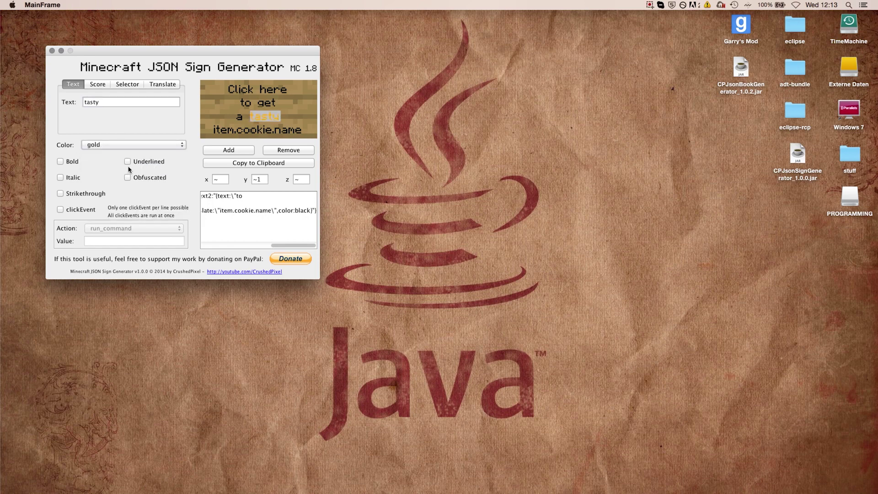
{"action": "left_click", "coordinate": [128, 162]}
{"action": "left_click", "coordinate": [277, 131]}
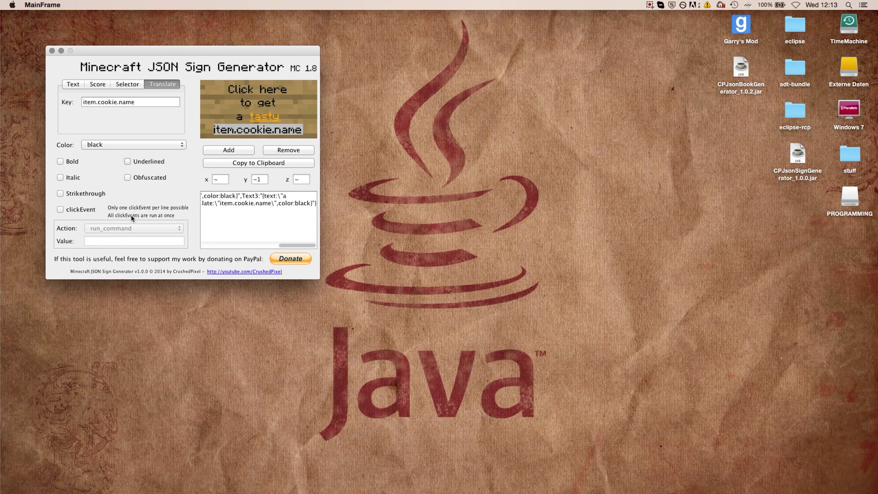
{"action": "left_click", "coordinate": [263, 88]}
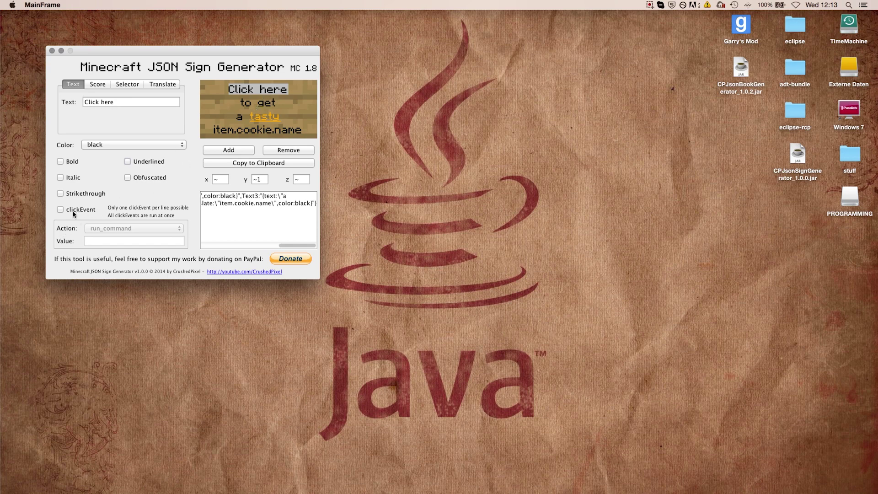
Give the 'Click here' line a run_command click event '/give @p cookie' and copy the command
{"action": "left_click", "coordinate": [60, 210]}
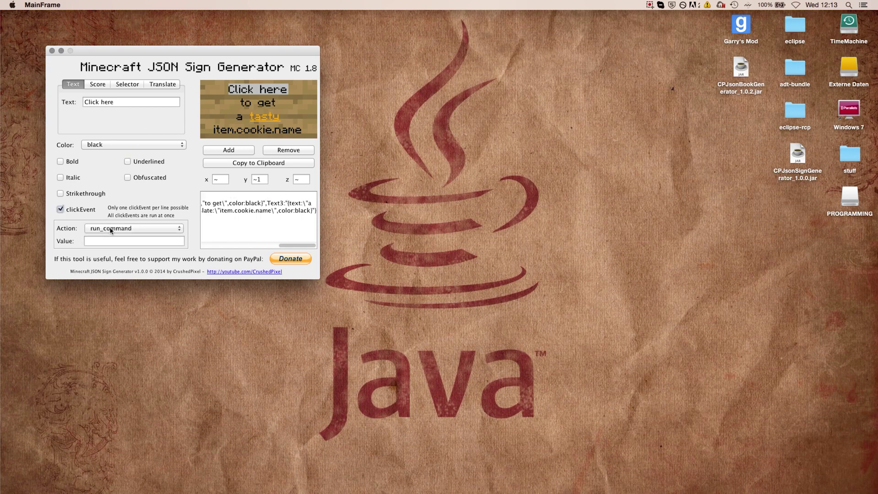
{"action": "left_click_drag", "start_coordinate": [289, 245], "coordinate": [201, 246]}
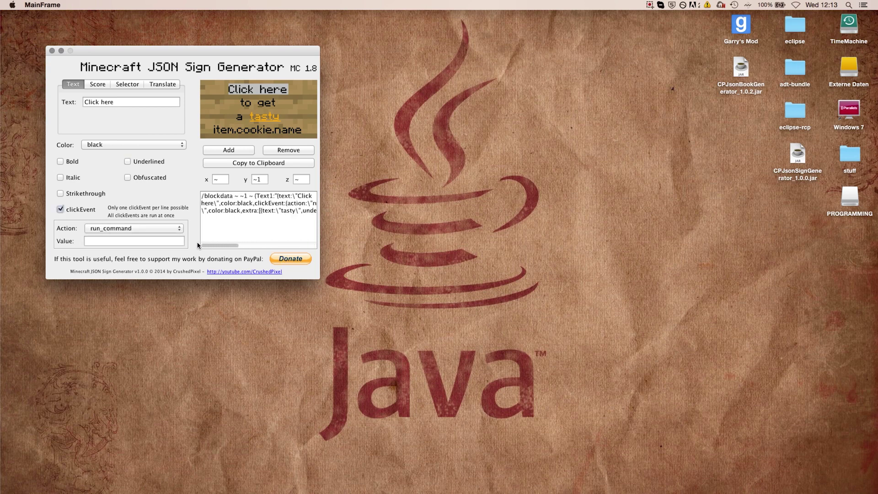
{"action": "left_click", "coordinate": [109, 240]}
{"action": "type", "text": "/"}
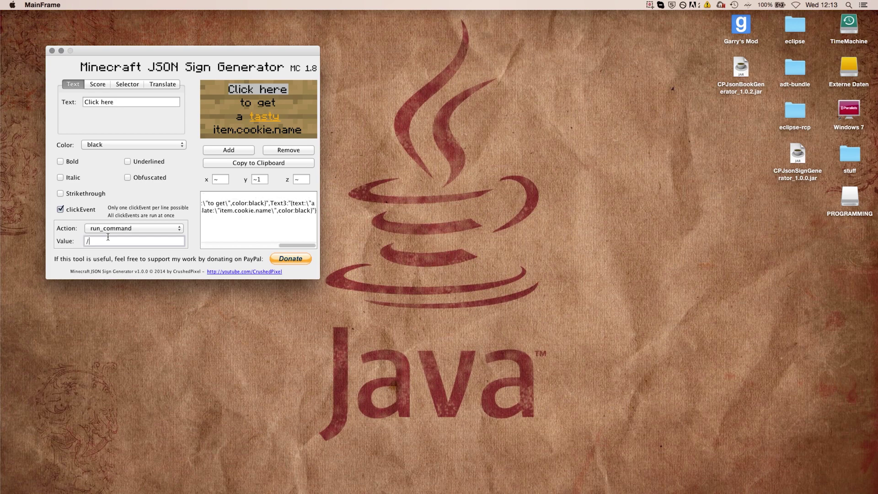
{"action": "type", "text": "give @p c"}
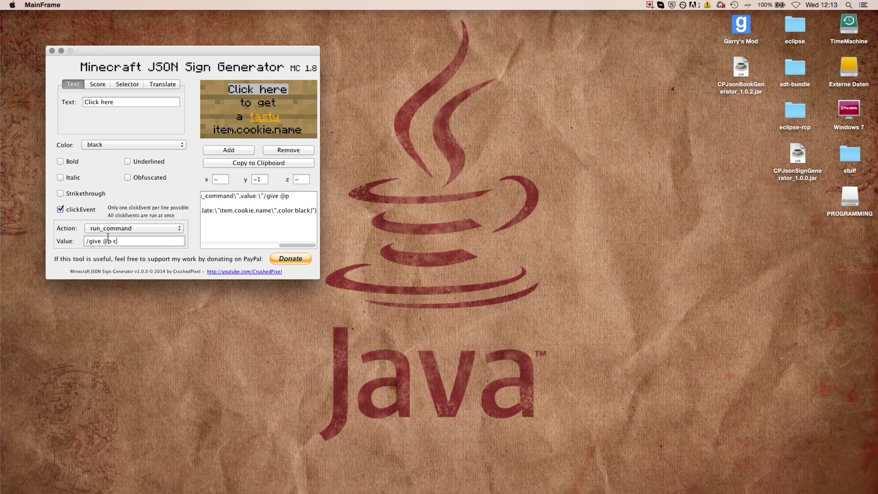
{"action": "type", "text": "ookie"}
{"action": "left_click", "coordinate": [258, 164]}
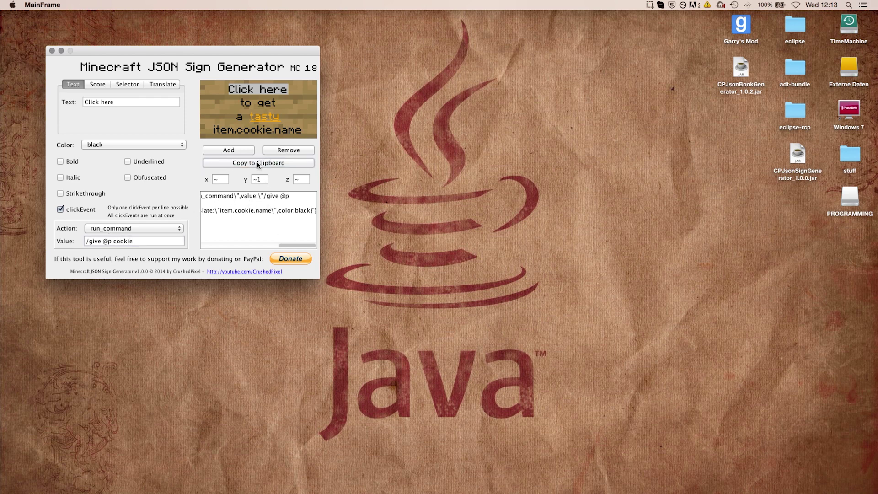
{"action": "key", "text": "ctrl+Right"}
Place a command block and paste the copied sign command into it
{"action": "key", "text": "e"}
{"action": "key", "text": "4"}
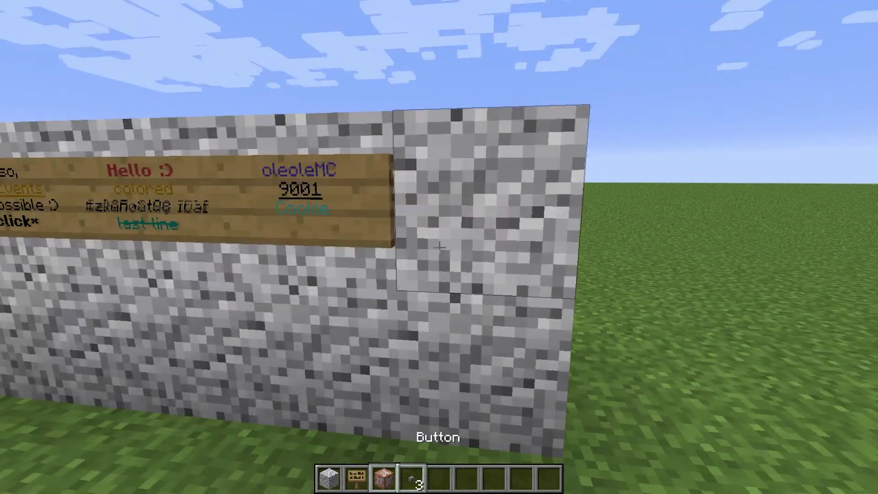
{"action": "key", "text": "2"}
{"action": "right_click", "coordinate": [439, 247]}
{"action": "key", "text": "Escape"}
{"action": "key", "text": "3"}
{"action": "right_click", "coordinate": [440, 247]}
{"action": "right_click", "coordinate": [440, 247]}
{"action": "key", "text": "ctrl+v"}
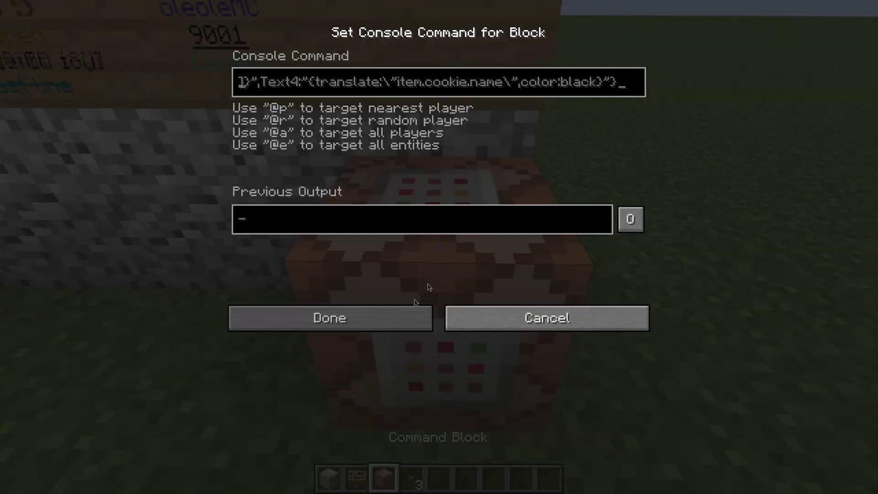
{"action": "left_click", "coordinate": [414, 314]}
Test the new sign for the cookie reward with an empty hand
{"action": "key", "text": "4"}
{"action": "key", "text": "s"}
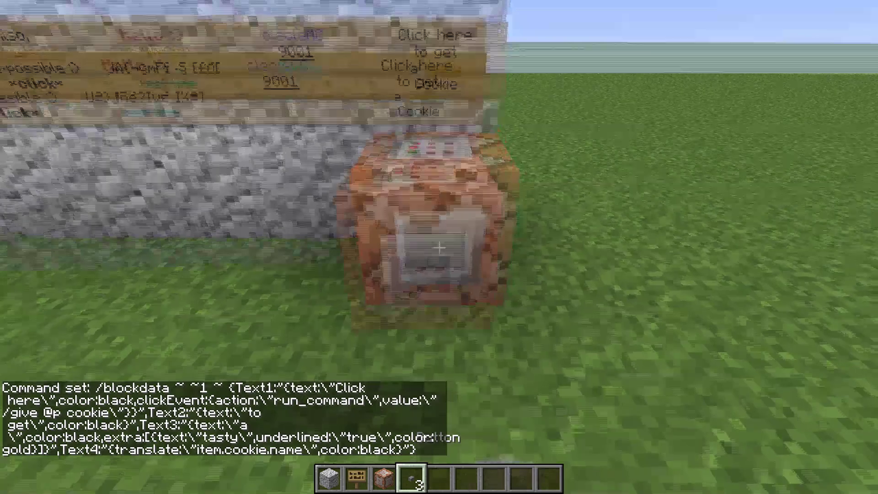
{"action": "key", "text": "7"}
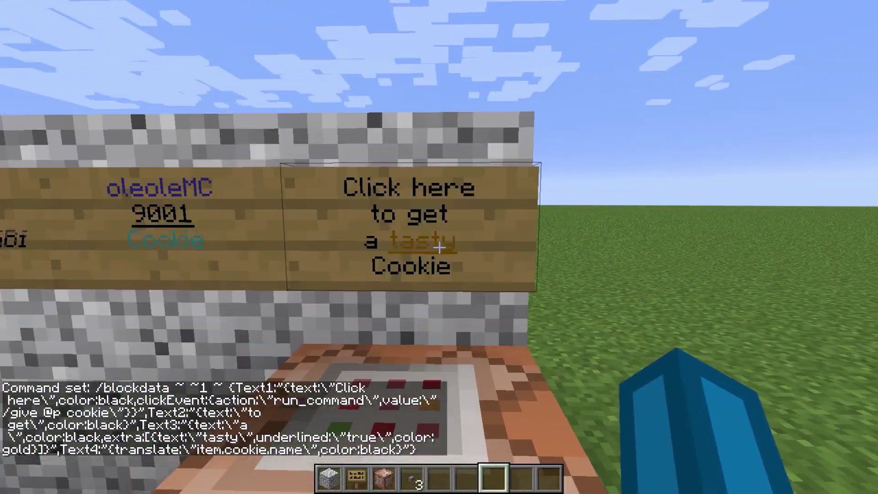
{"action": "right_click", "coordinate": [439, 247]}
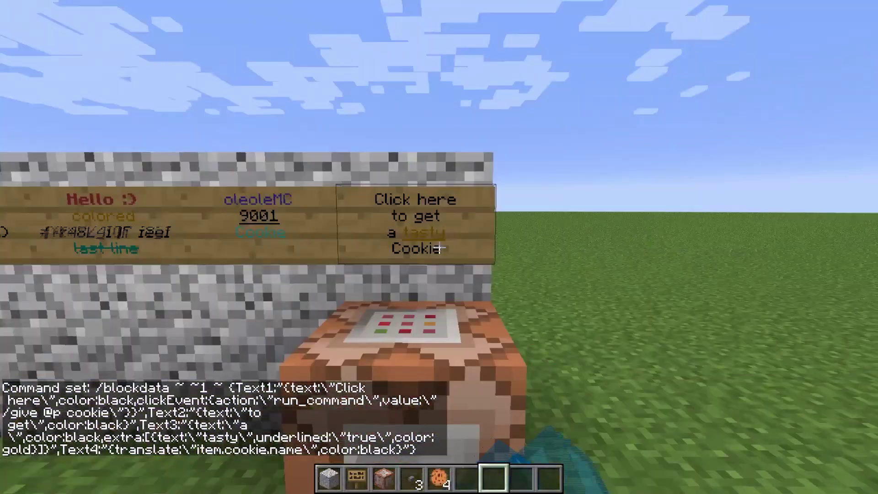
{"action": "key", "text": "e"}
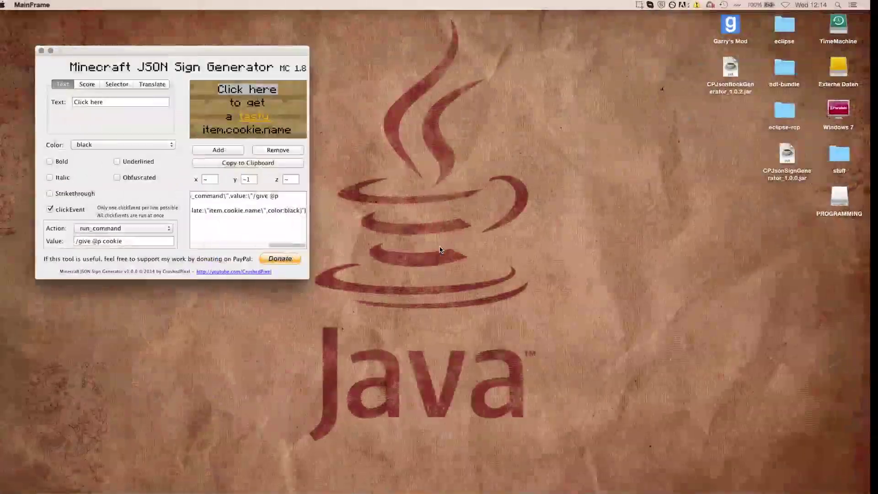
{"action": "left_click_drag", "start_coordinate": [147, 240], "coordinate": [84, 240]}
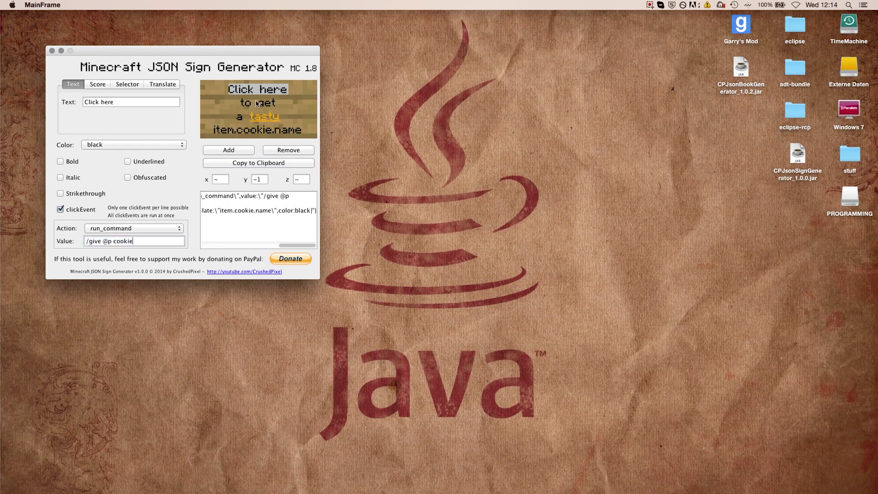
Give the 'to get' line a click event running '/say hi' and copy the updated command
{"action": "left_click", "coordinate": [257, 103]}
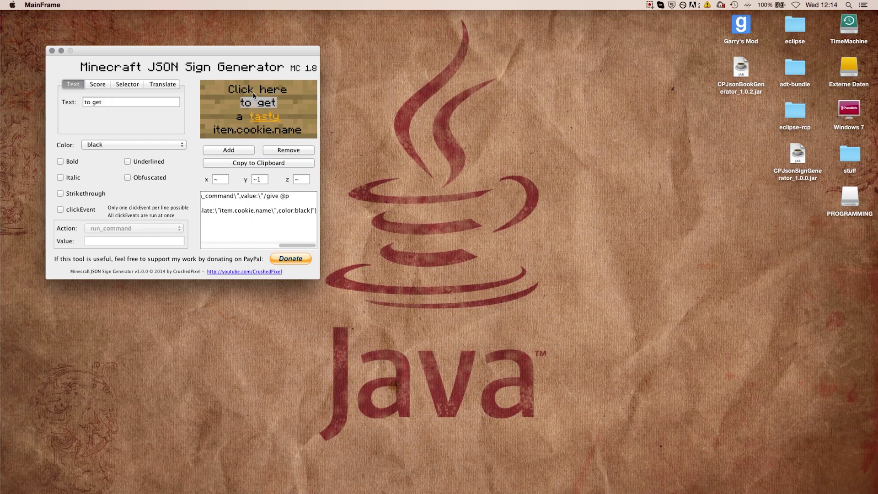
{"action": "left_click", "coordinate": [253, 92]}
{"action": "left_click", "coordinate": [258, 106]}
{"action": "left_click", "coordinate": [71, 211]}
{"action": "left_click", "coordinate": [135, 243]}
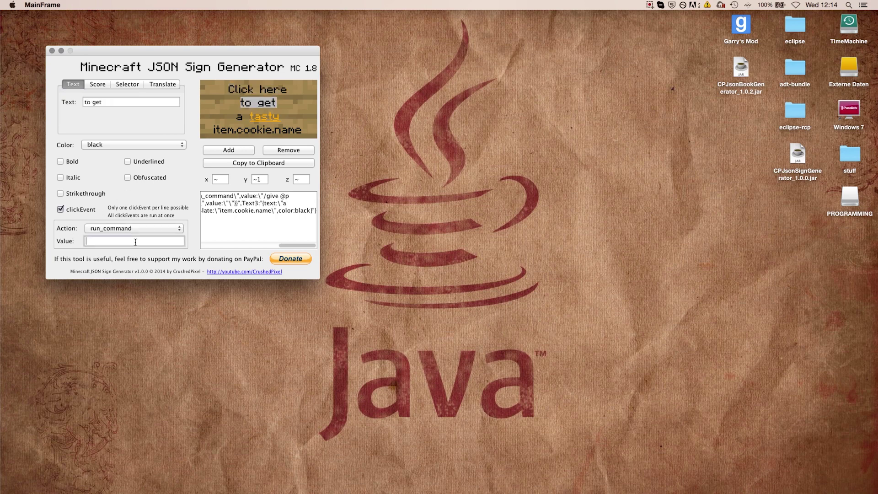
{"action": "type", "text": "/say hi"}
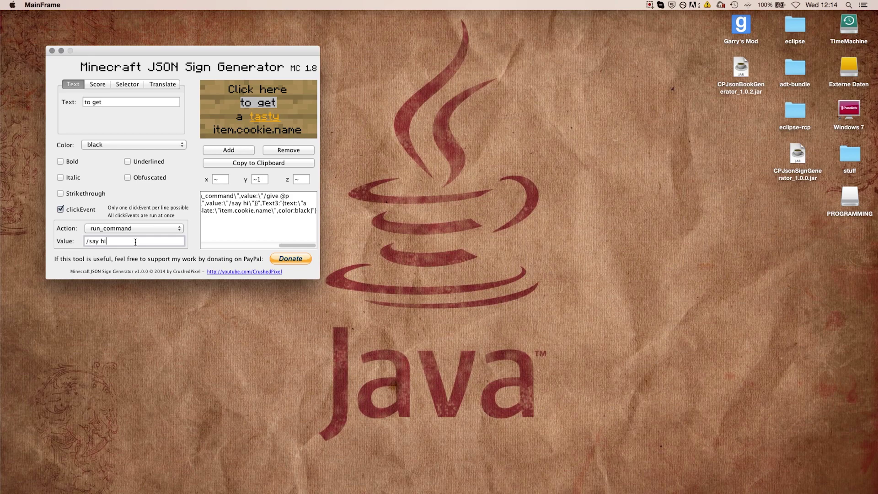
{"action": "left_click", "coordinate": [258, 163]}
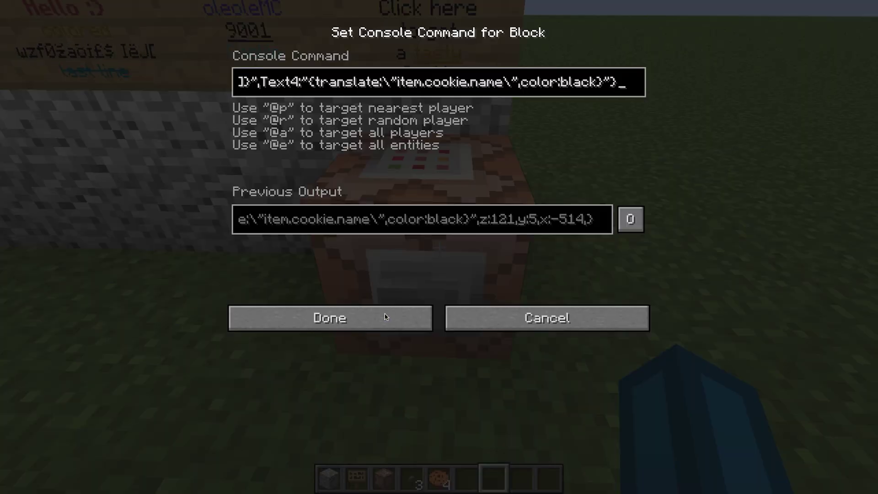
Confirm the updated command block and click the sign repeatedly to test both events
{"action": "key", "text": "Return"}
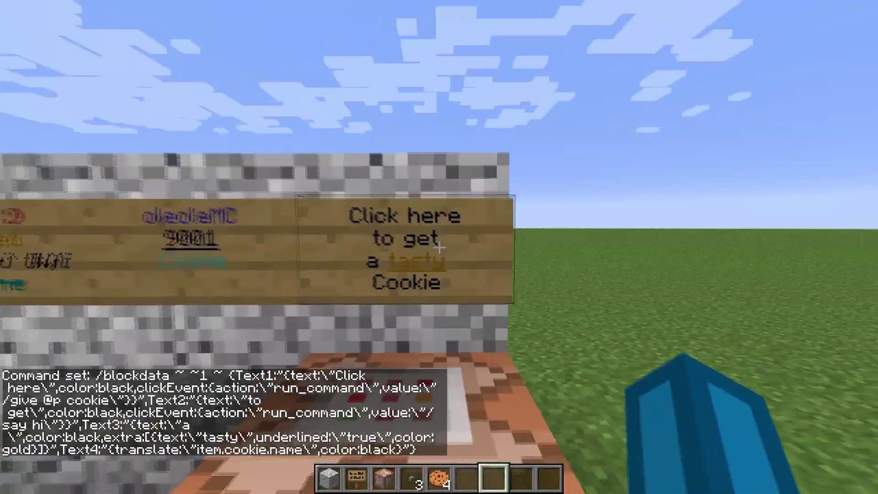
{"action": "right_click", "coordinate": [440, 248]}
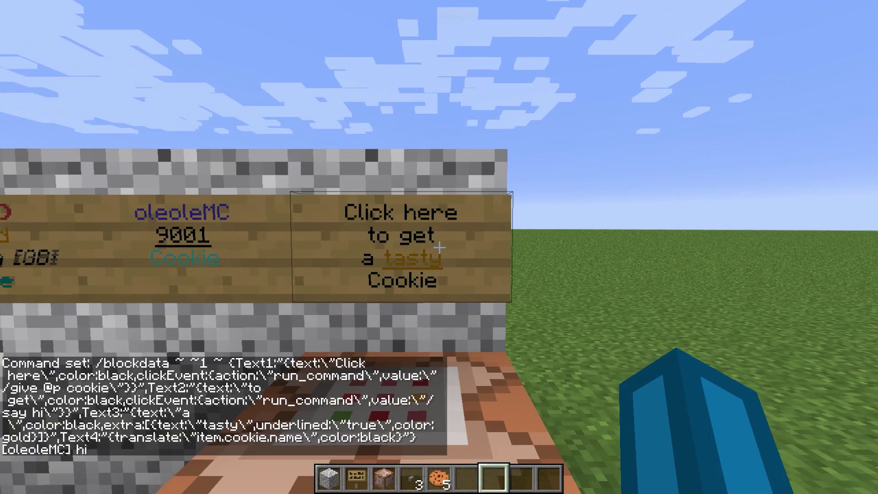
{"action": "right_click", "coordinate": [439, 247]}
{"action": "right_click", "coordinate": [439, 248]}
{"action": "right_click", "coordinate": [439, 247]}
Clear the player's inventory with the /clear command
{"action": "key", "text": "slash"}
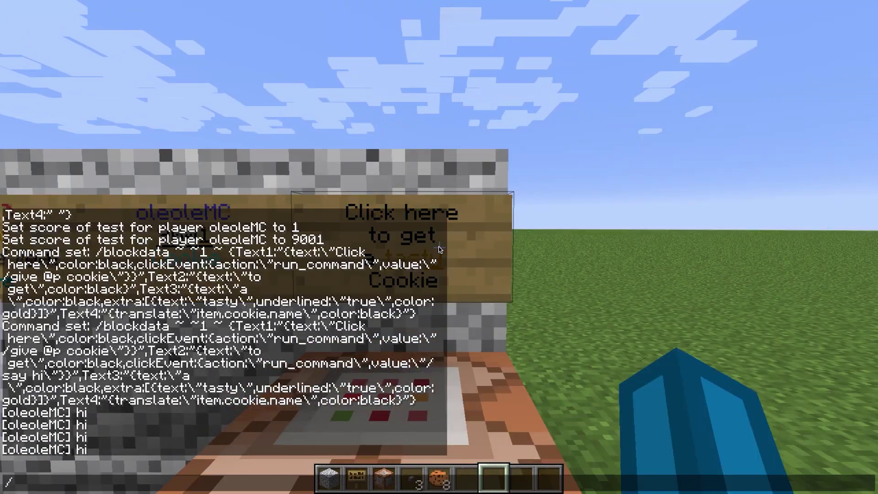
{"action": "type", "text": "clear"}
{"action": "key", "text": "Return"}
{"action": "key", "text": "e"}
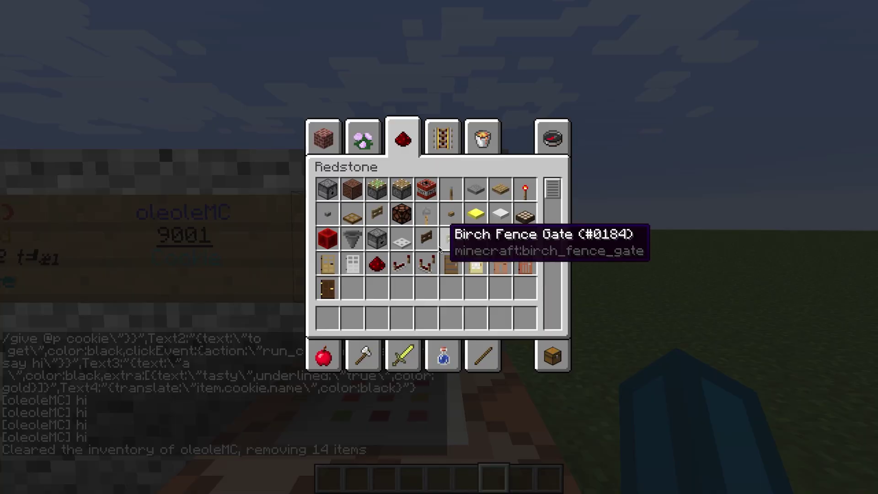
{"action": "key", "text": "super+Tab"}
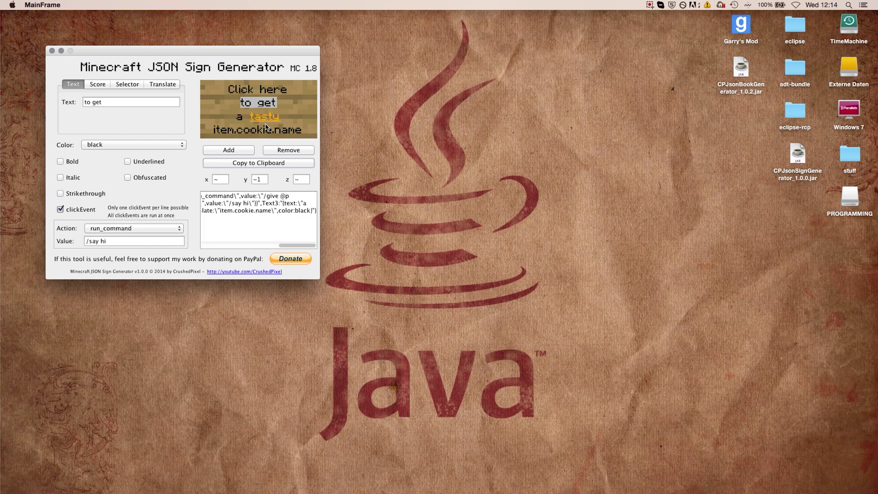
{"action": "left_click", "coordinate": [134, 241]}
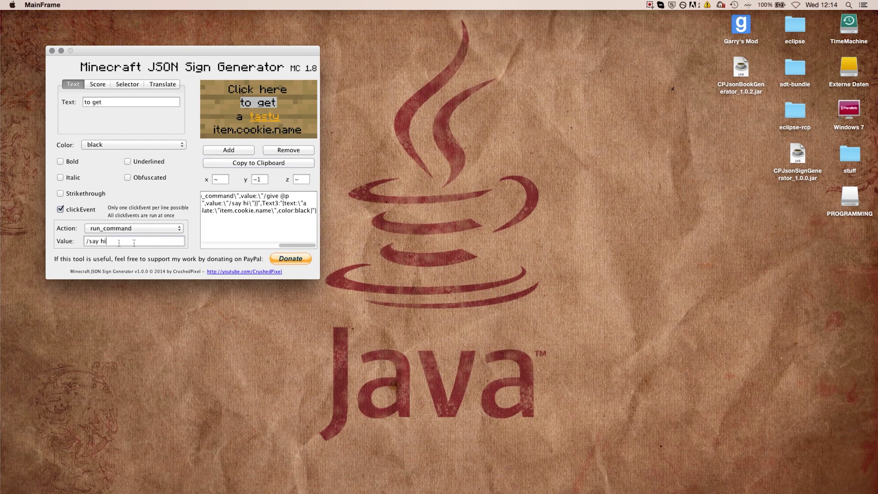
{"action": "triple_click", "coordinate": [84, 242]}
{"action": "left_click", "coordinate": [122, 241]}
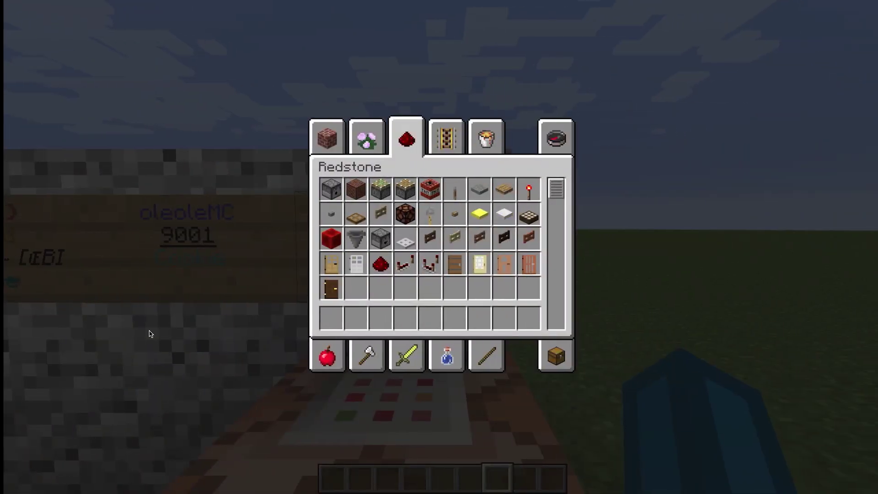
{"action": "key", "text": "e"}
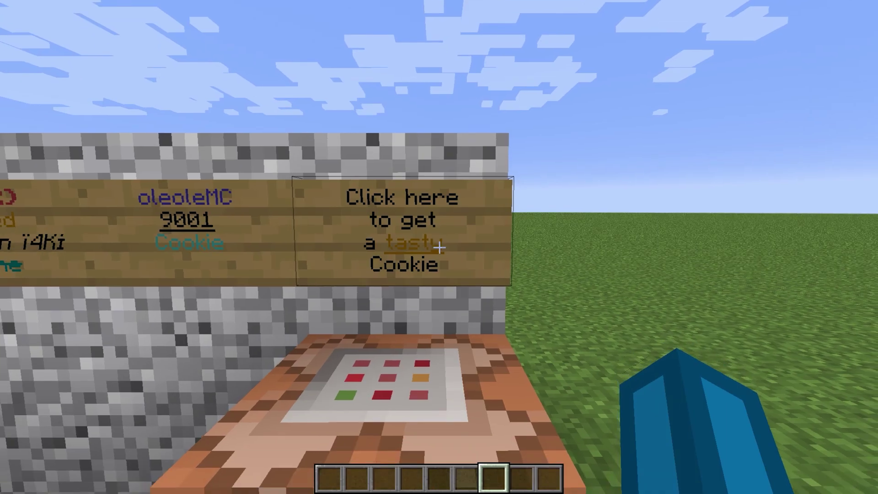
{"action": "key", "text": "e"}
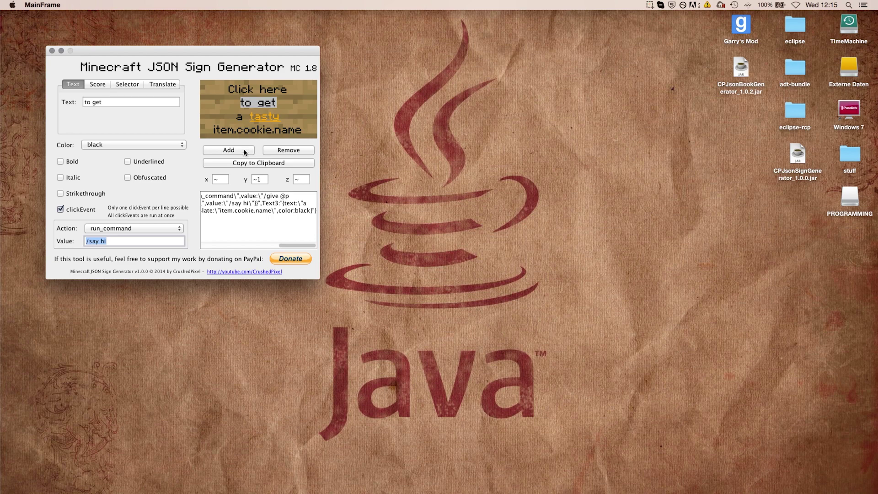
{"action": "left_click", "coordinate": [274, 260]}
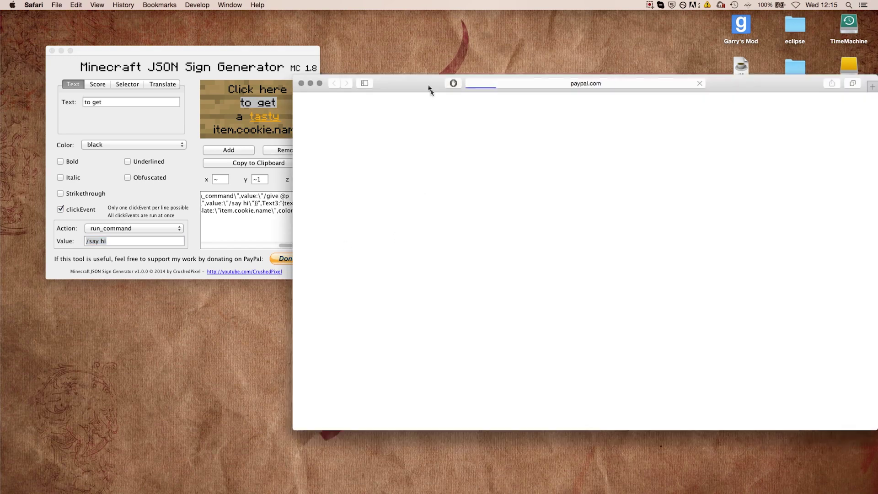
{"action": "left_click_drag", "start_coordinate": [417, 85], "coordinate": [393, 55]}
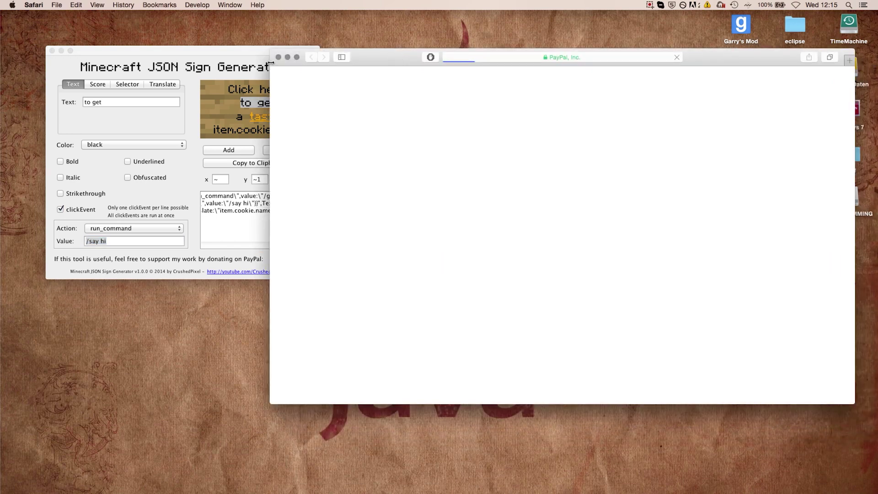
{"action": "left_click_drag", "start_coordinate": [253, 54], "coordinate": [216, 46]}
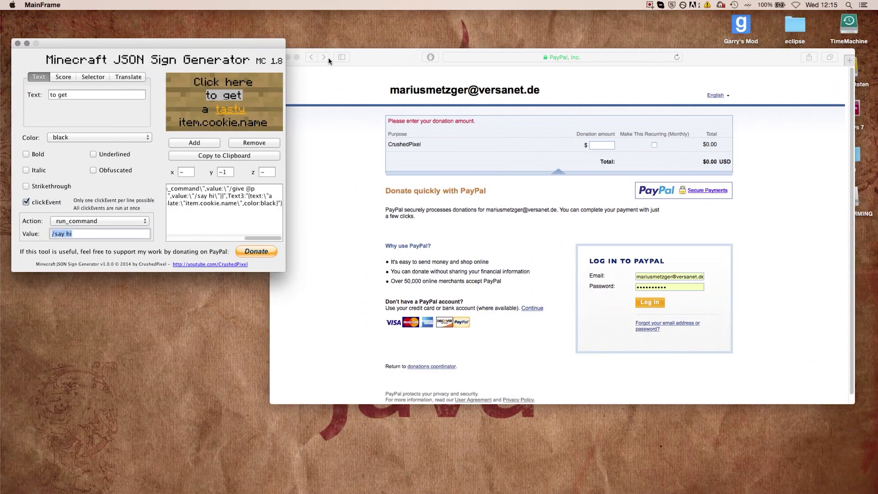
{"action": "left_click", "coordinate": [288, 58]}
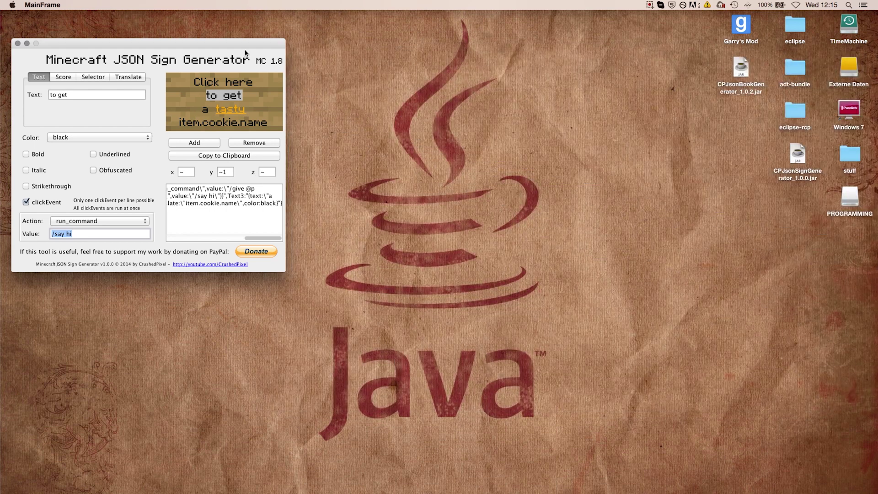
Break the command block beneath the finished cookie sign
{"action": "key", "text": "ctrl+Right"}
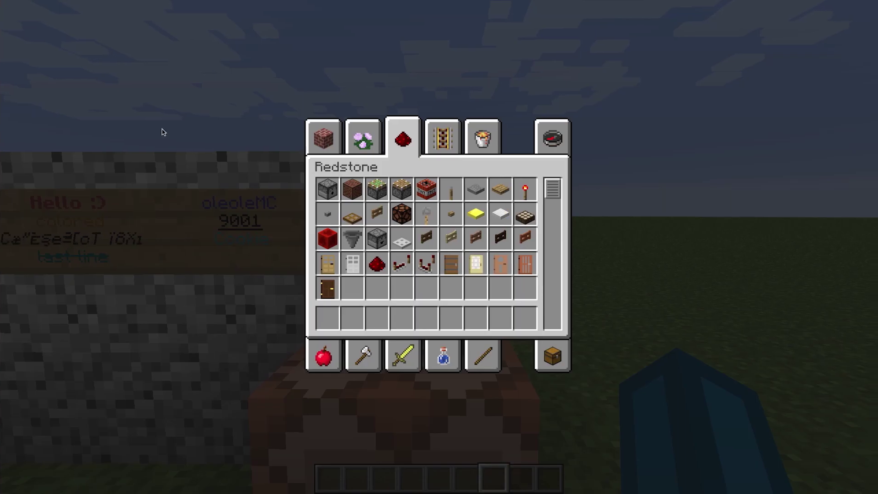
{"action": "key", "text": "e"}
{"action": "left_click", "coordinate": [439, 247]}
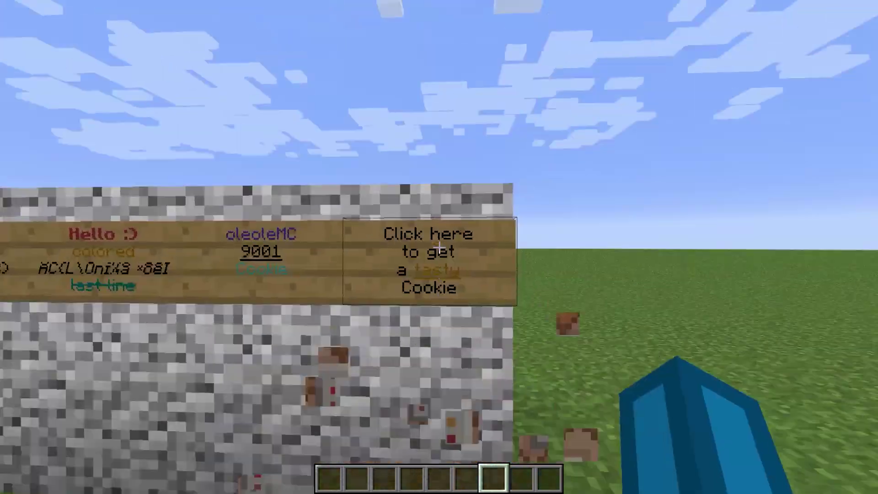